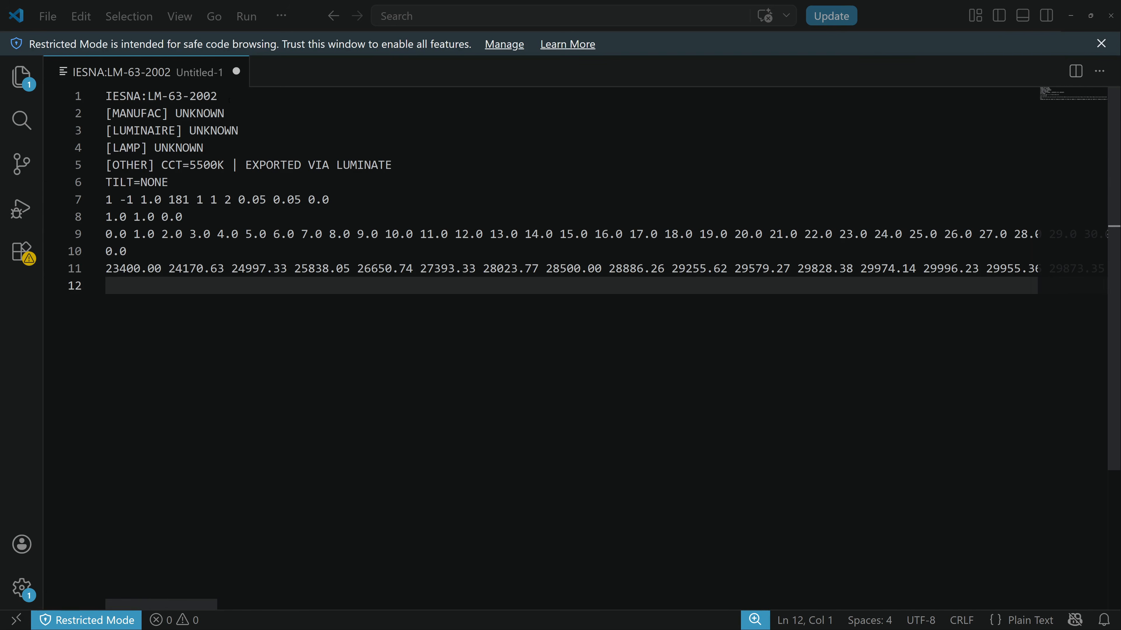
Examine the IES file's LM-63-2002 header, the vertical angle row, the horizontal angle row and the first candela value
left_click_drag(217, 96, 105, 96)
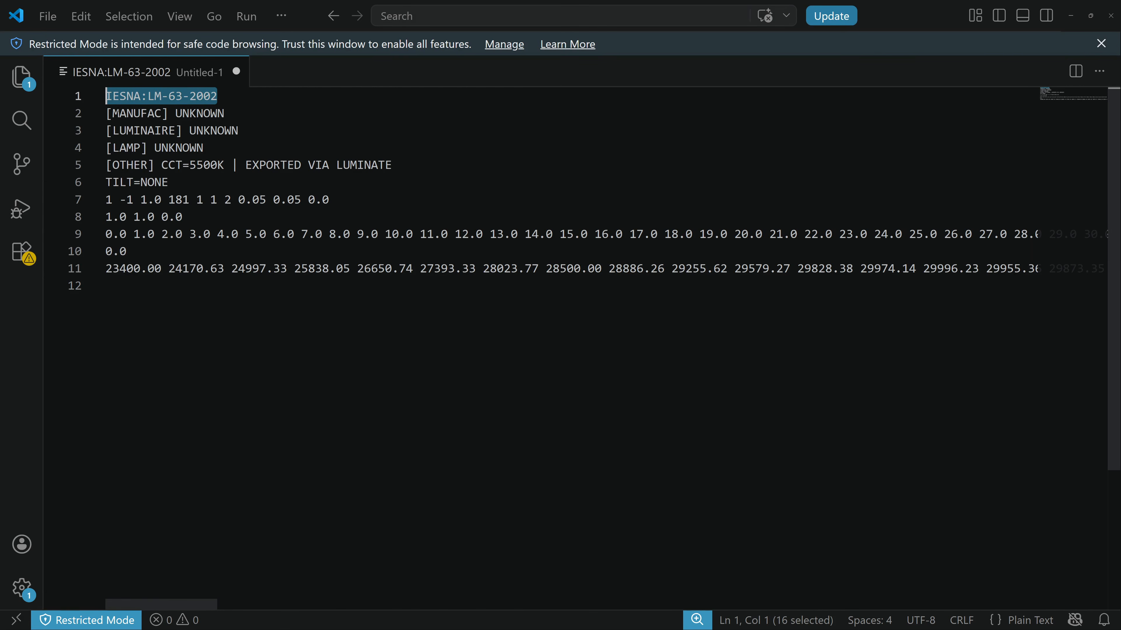
left_click(141, 96)
key("shift+Home")
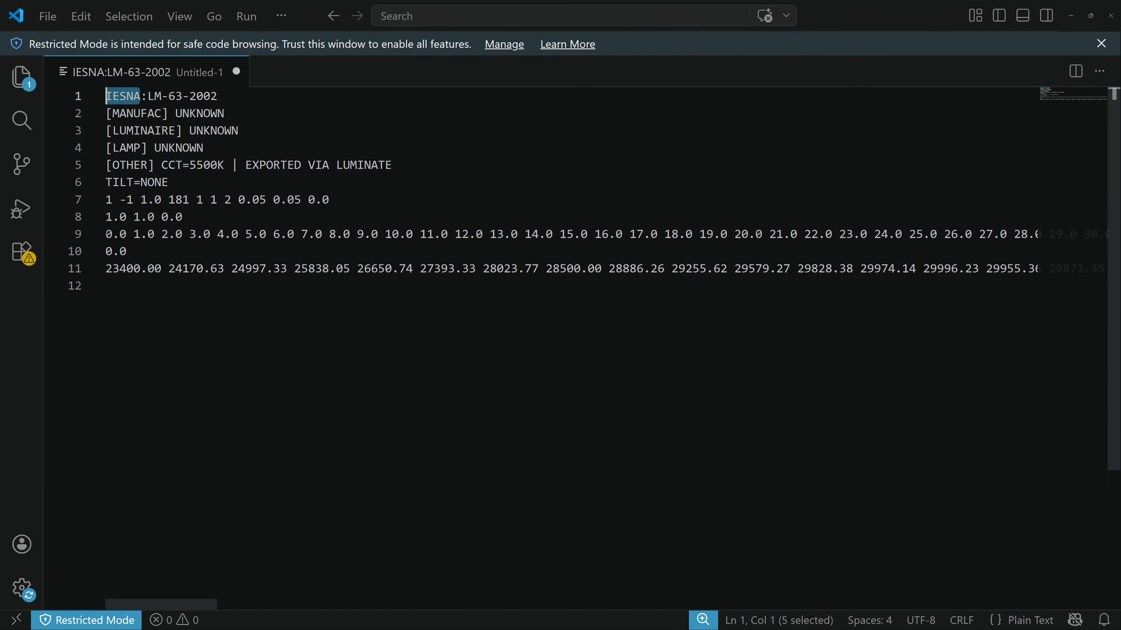
left_click_drag(106, 234, 205, 235)
left_click_drag(127, 252, 163, 268)
left_click(128, 252)
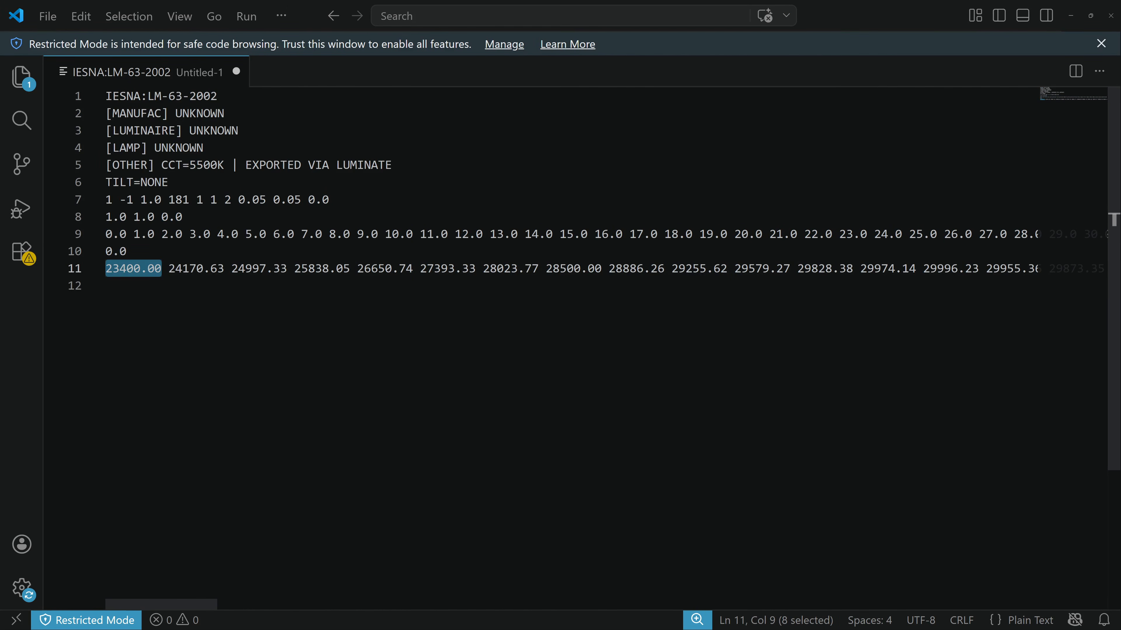
left_click(137, 253)
left_click(115, 271)
key("Down")
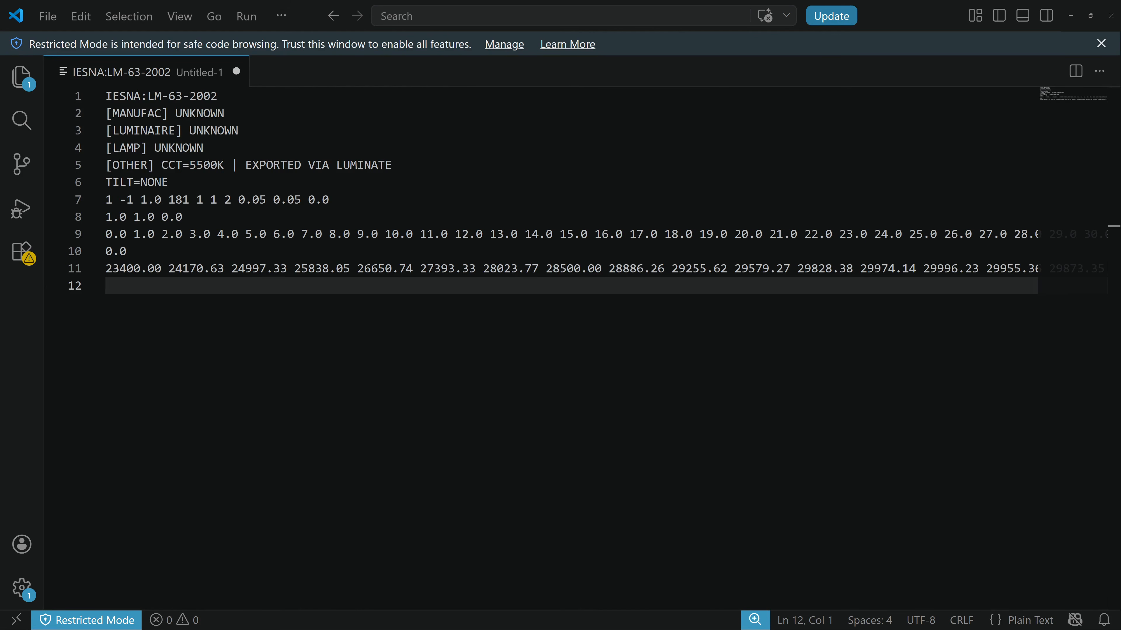
Switch to Luminate and reshape the Automotive Headlight curve into a steady falloff from its maximum at 0°
key("alt+Tab")
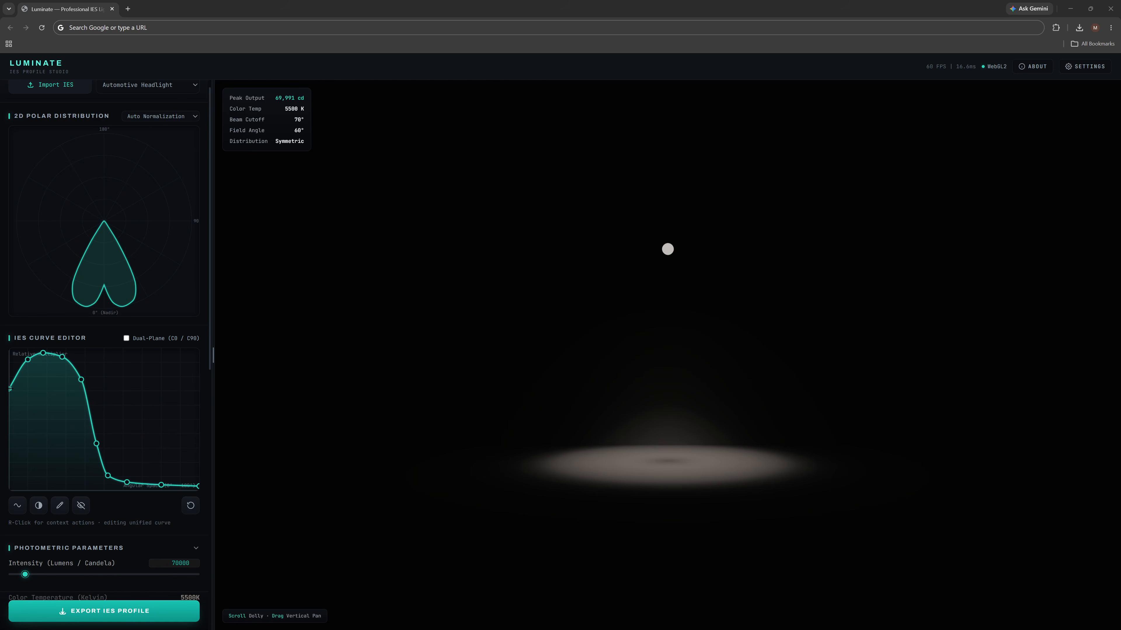
left_click_drag(10, 388, 13, 460)
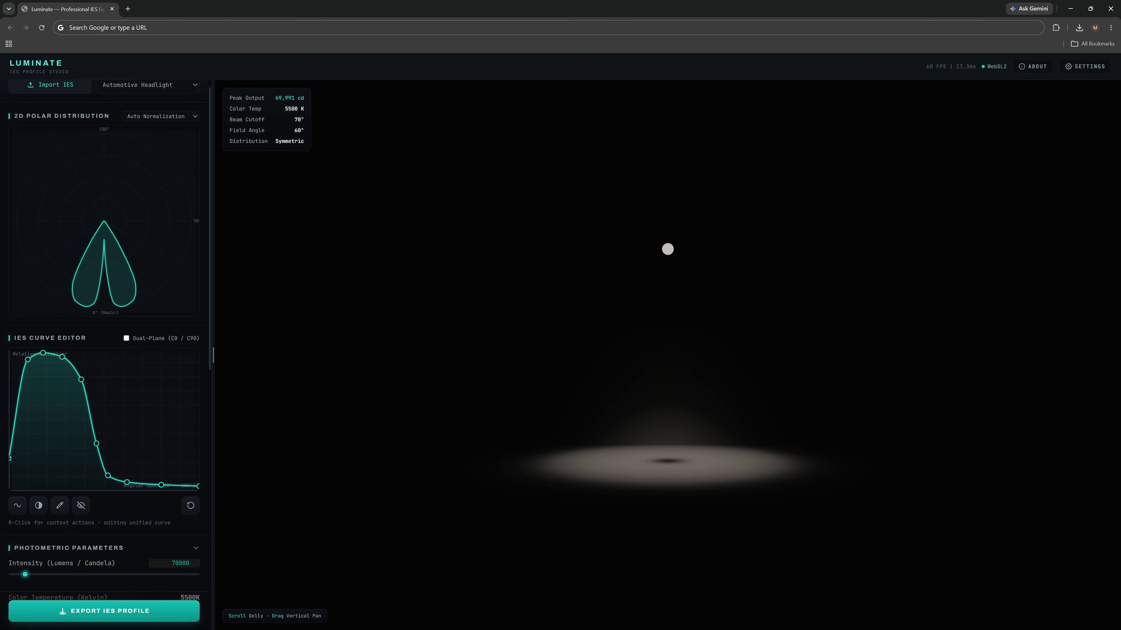
left_click_drag(9, 458, 10, 343)
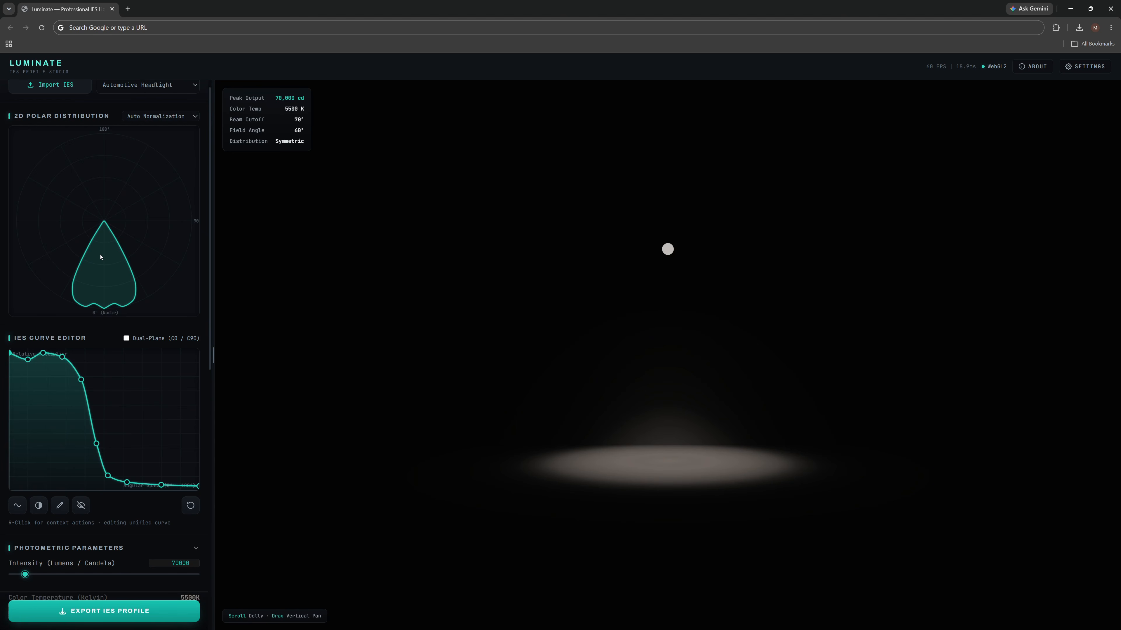
left_click_drag(28, 359, 91, 449)
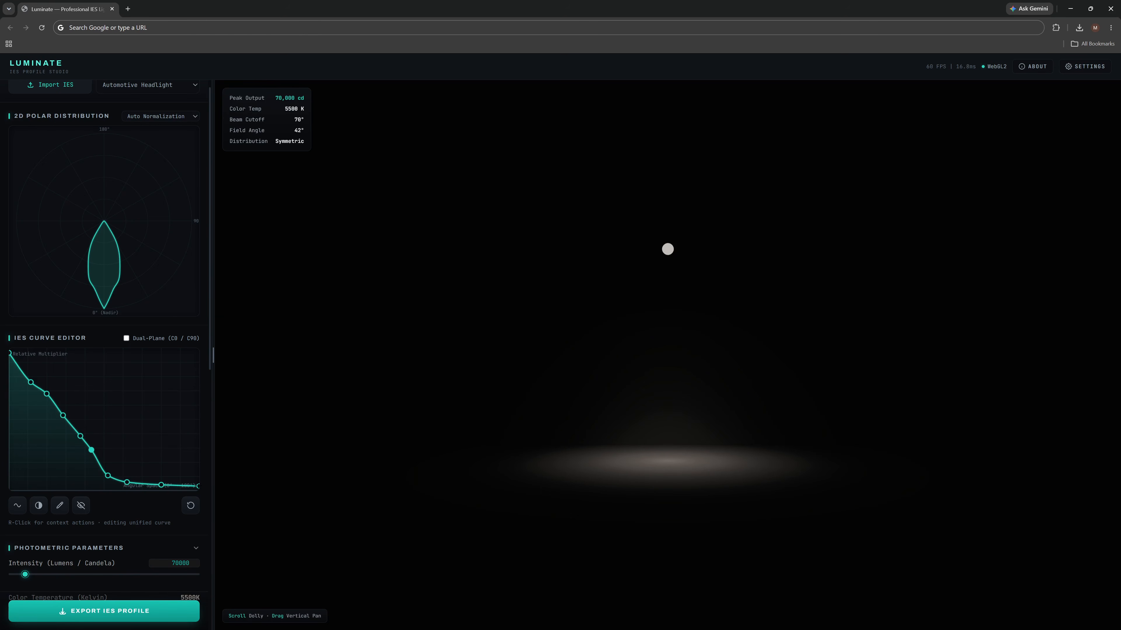
Raise the curve's outer and middle control points to form an almost level plateau beyond the initial falloff
left_click_drag(198, 486, 200, 399)
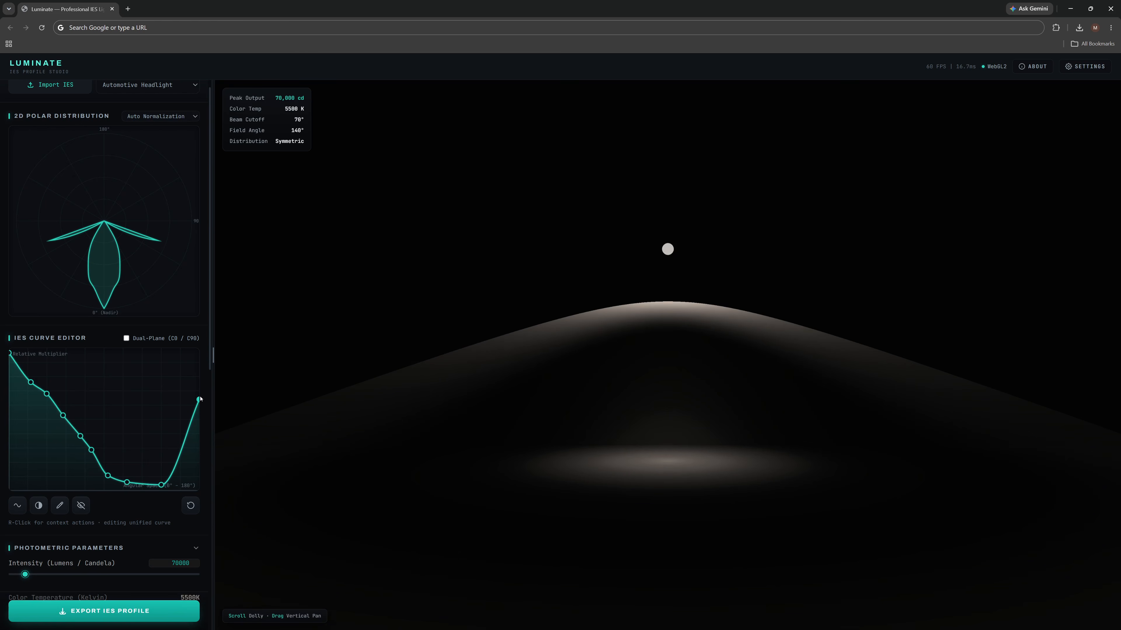
left_click_drag(161, 484, 163, 398)
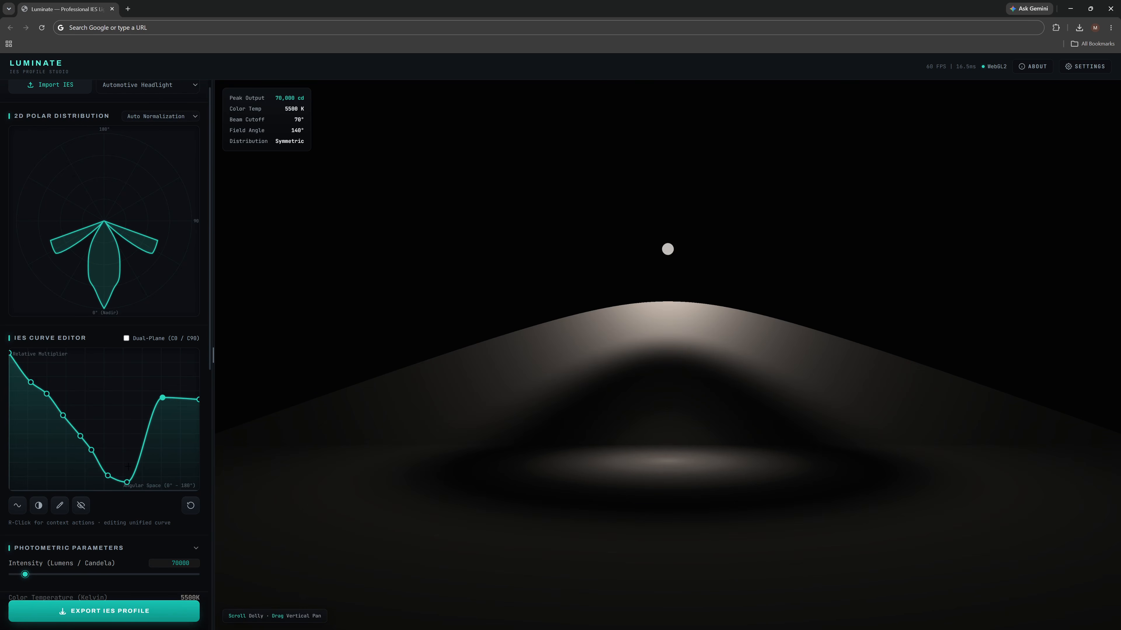
left_click_drag(127, 482, 128, 397)
left_click_drag(108, 475, 114, 400)
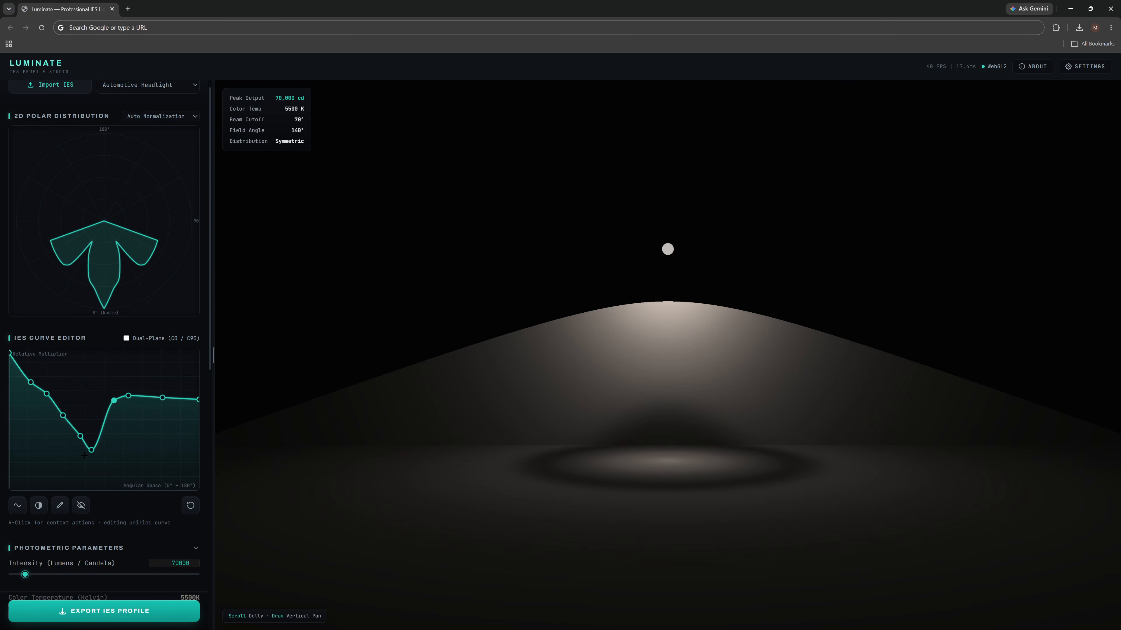
left_click_drag(90, 450, 65, 397)
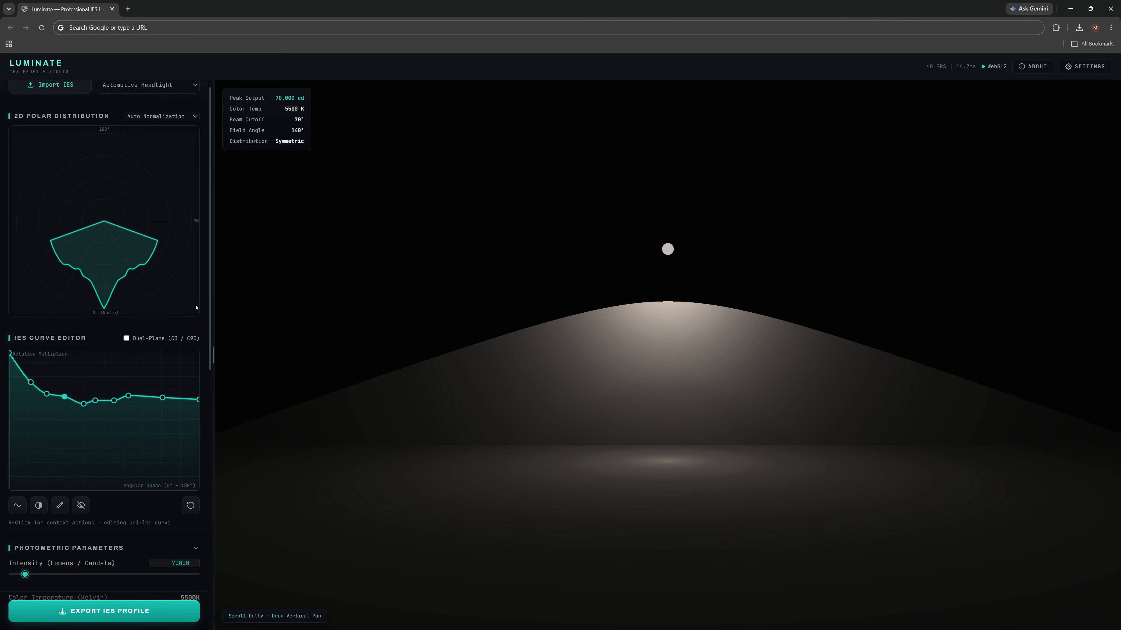
Set the beam cutoff limit to 180°
scroll(202, 357, "down", 2)
scroll(202, 357, "down", 3)
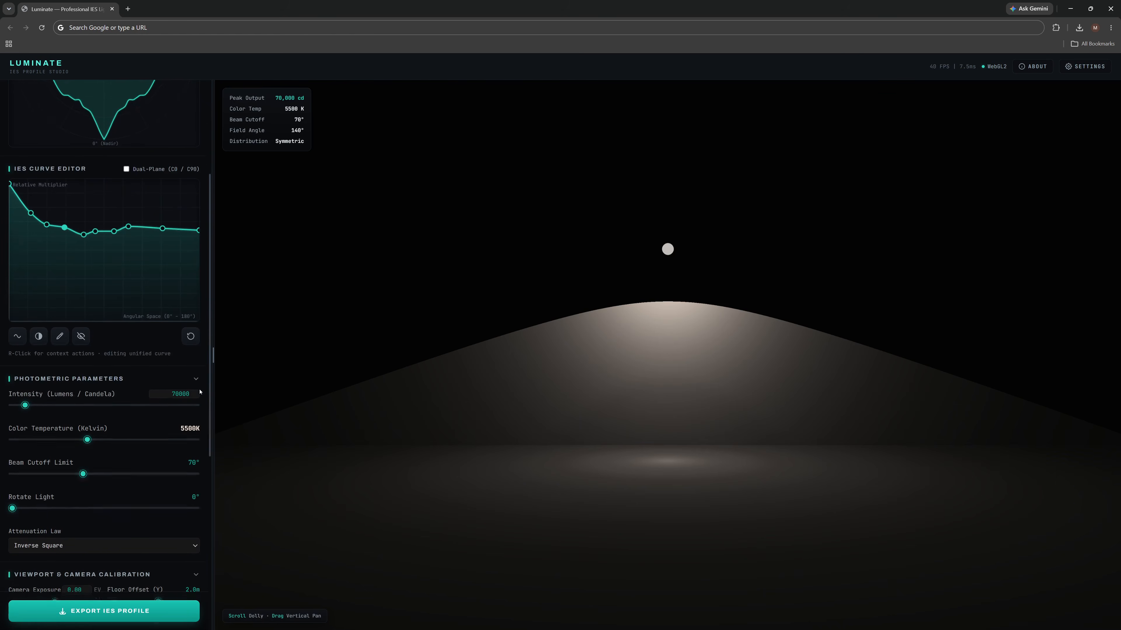
left_click_drag(84, 441, 217, 334)
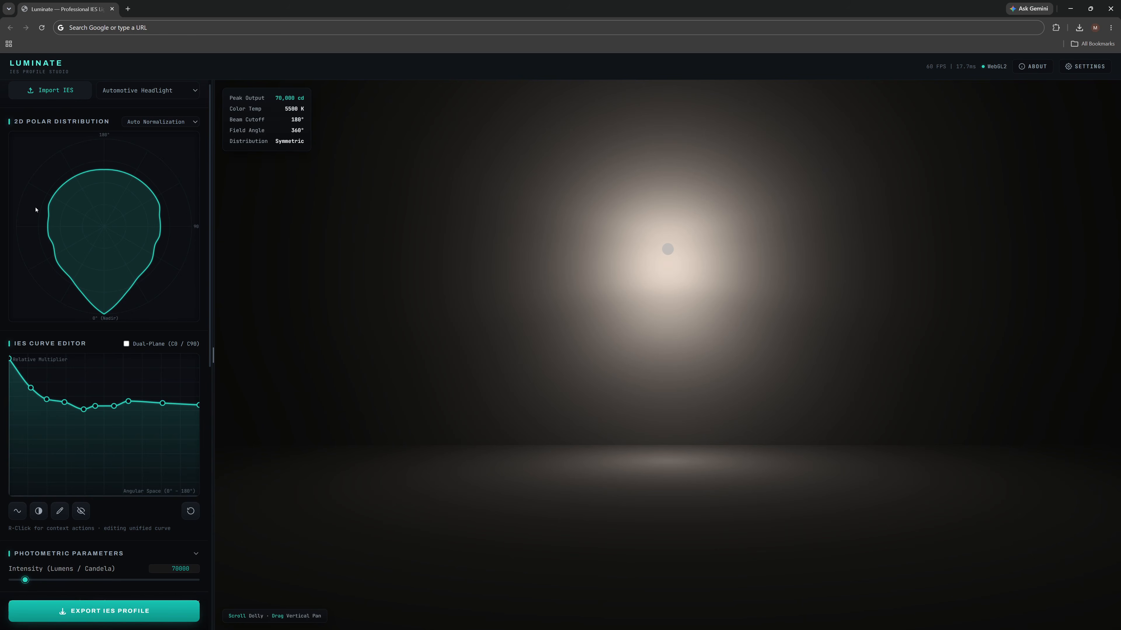
Rearrange the middle and outer curve points into an uneven falloff ending near zero at 180°, and increase the curve's contrast
left_click_drag(199, 407, 198, 494)
left_click_drag(162, 403, 161, 451)
left_click_drag(127, 402, 105, 461)
left_click_drag(94, 406, 87, 462)
left_click_drag(84, 409, 46, 418)
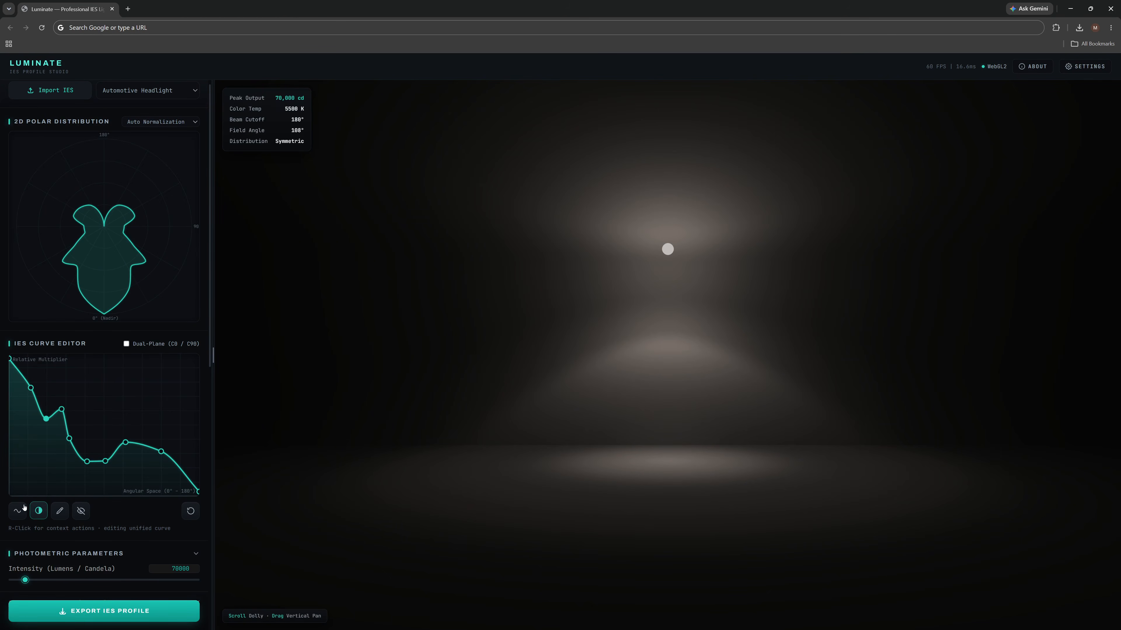
left_click(37, 512)
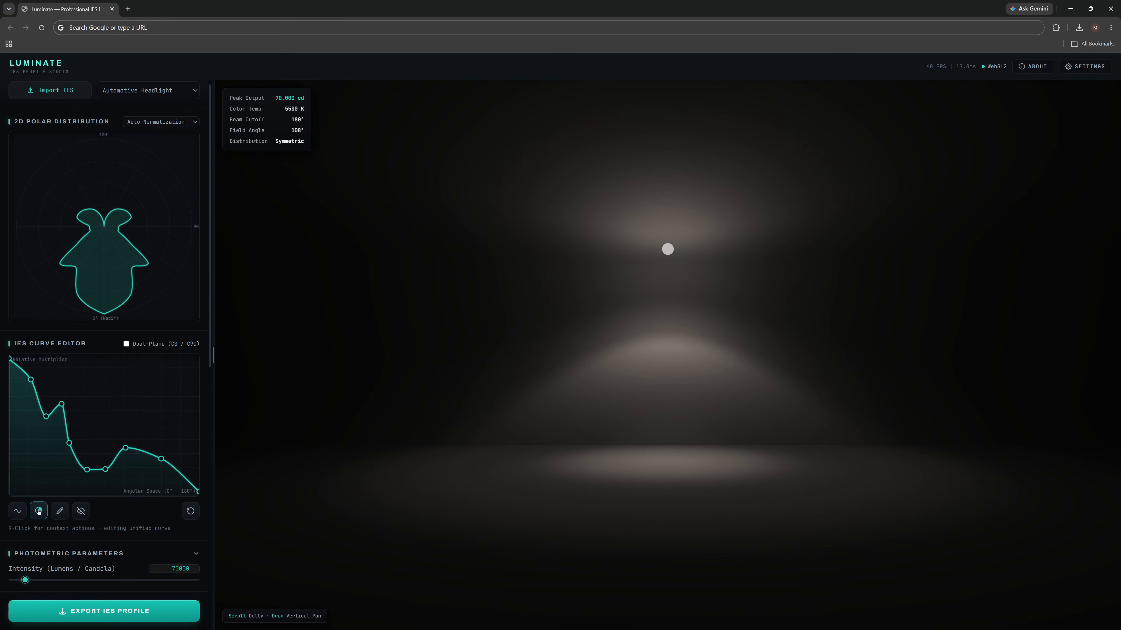
Sketch freehand profiles in draw mode, finishing with a two-peak curve, and lower the second peak's control point slightly
left_click(59, 511)
mouse_move(44, 384)
left_mouse_down()
mouse_move(86, 435)
mouse_move(178, 483)
left_mouse_up()
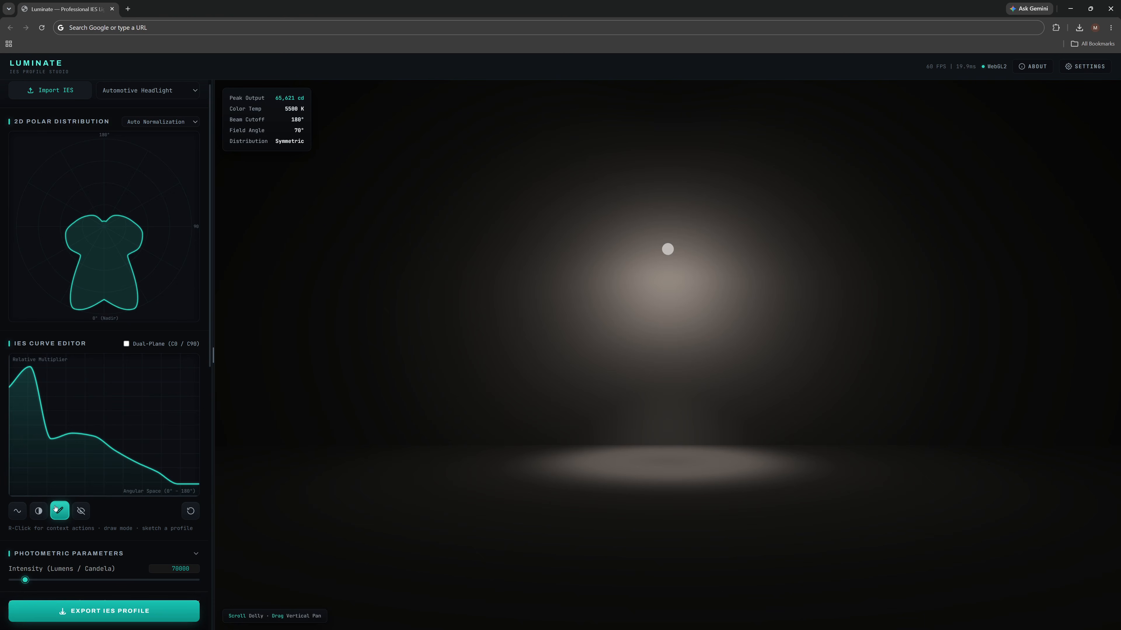
mouse_move(13, 413)
left_mouse_down()
mouse_move(50, 459)
mouse_move(179, 477)
left_mouse_up()
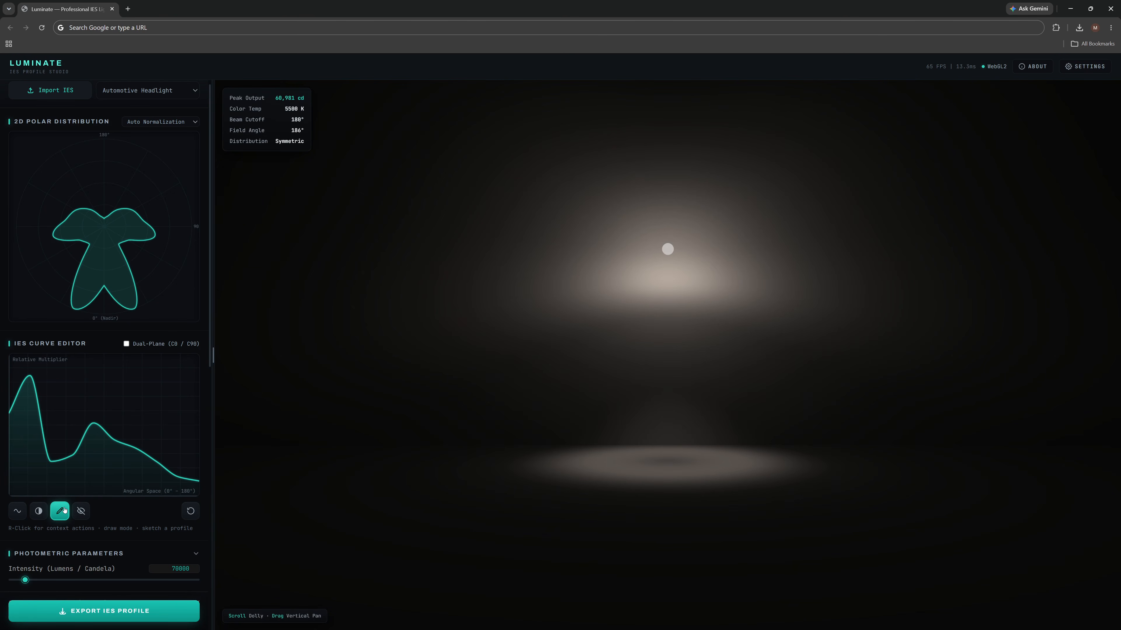
mouse_move(93, 423)
left_mouse_down()
mouse_move(95, 445)
mouse_move(97, 431)
left_mouse_up()
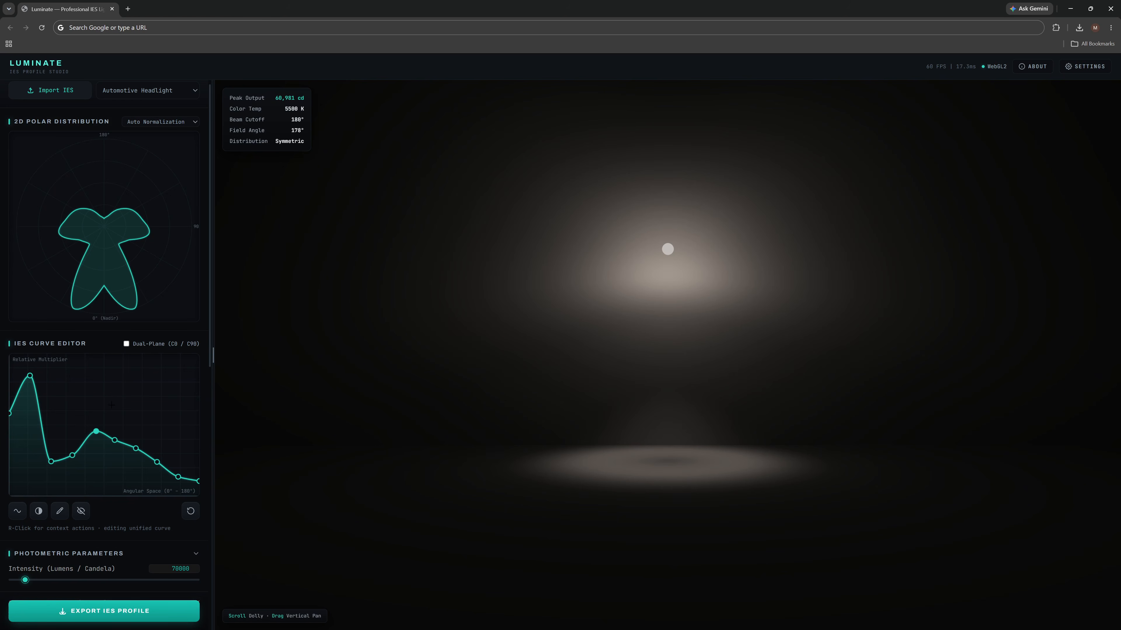
Draw a new freehand curve with a broad low-angle peak and a second hump near 120°, and enable dual-plane editing
left_click(60, 511)
mouse_move(10, 404)
left_mouse_down()
mouse_move(22, 389)
mouse_move(127, 429)
mouse_move(203, 486)
left_mouse_up()
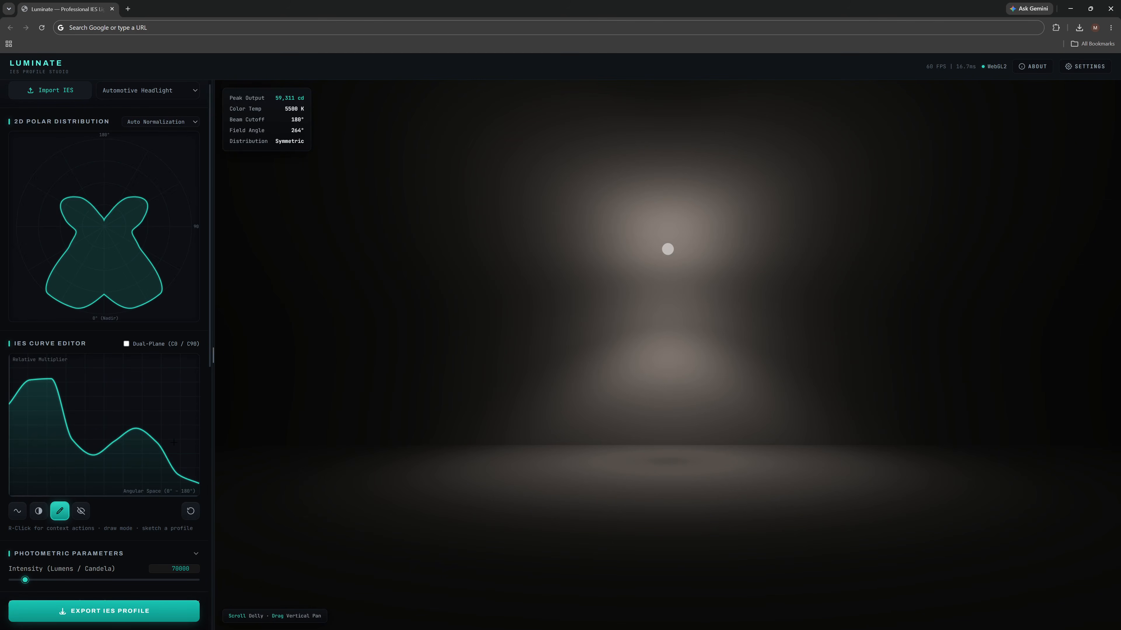
left_click(126, 344)
left_click(138, 364)
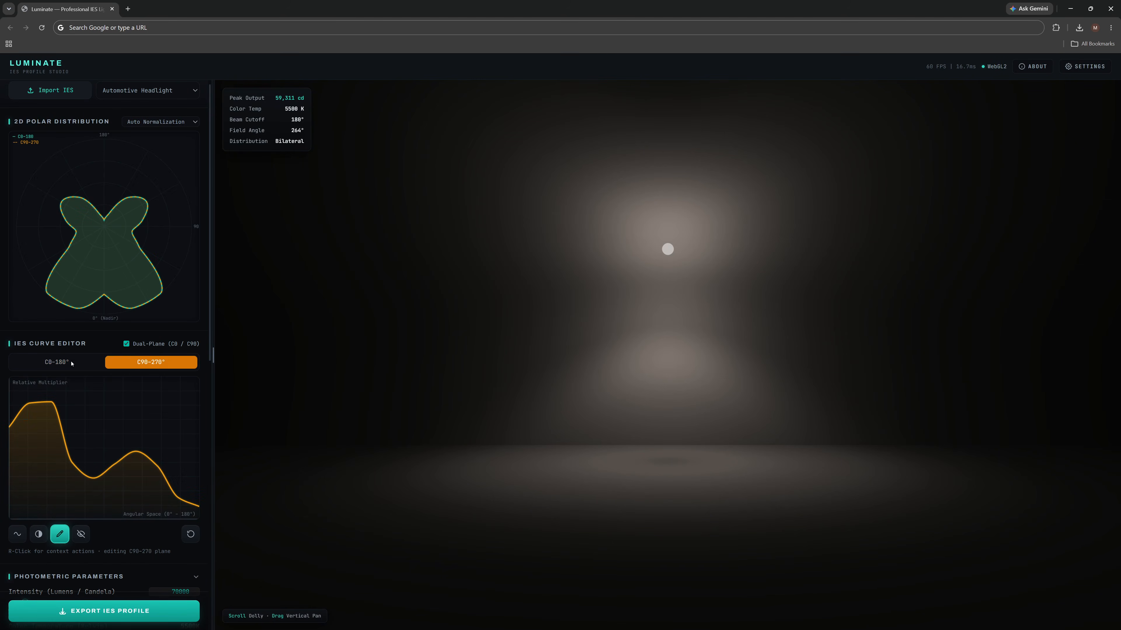
Draw a separate C90-270° curve with three peaks near 20°, 80° and 140°, and return to the C0-180° plane
left_click(72, 365)
left_click(107, 366)
left_click(86, 365)
left_click(121, 366)
mouse_move(10, 432)
left_mouse_down()
mouse_move(48, 425)
mouse_move(186, 499)
left_mouse_up()
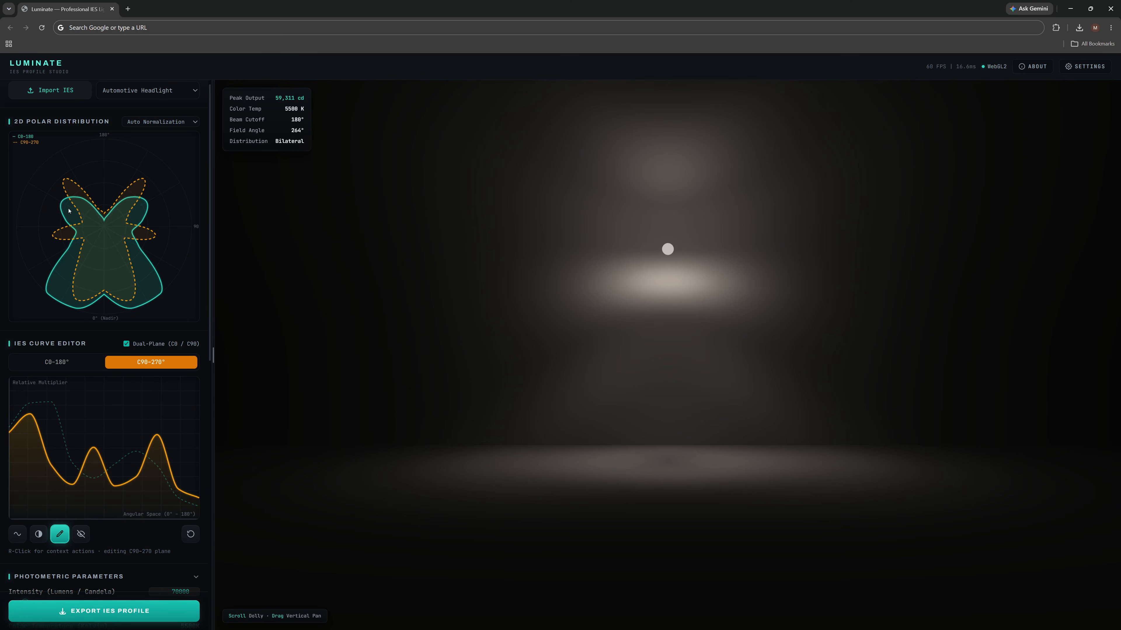
left_click(66, 362)
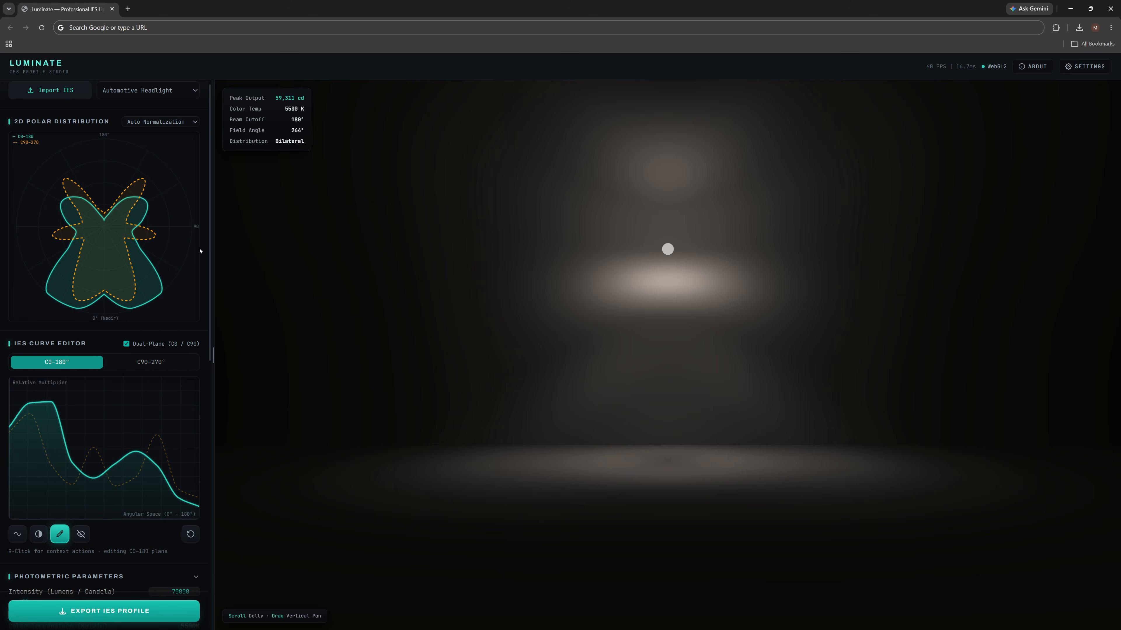
Rotate the light to 113°
scroll(200, 265, "down", 4)
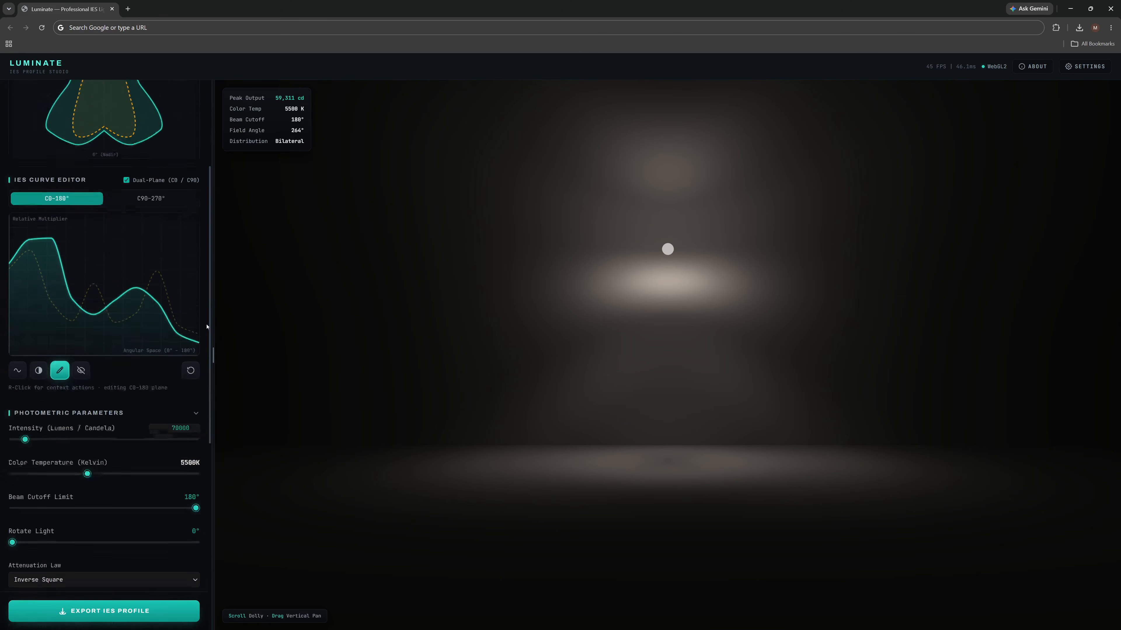
scroll(206, 327, "down", 3)
left_click_drag(13, 410, 72, 409)
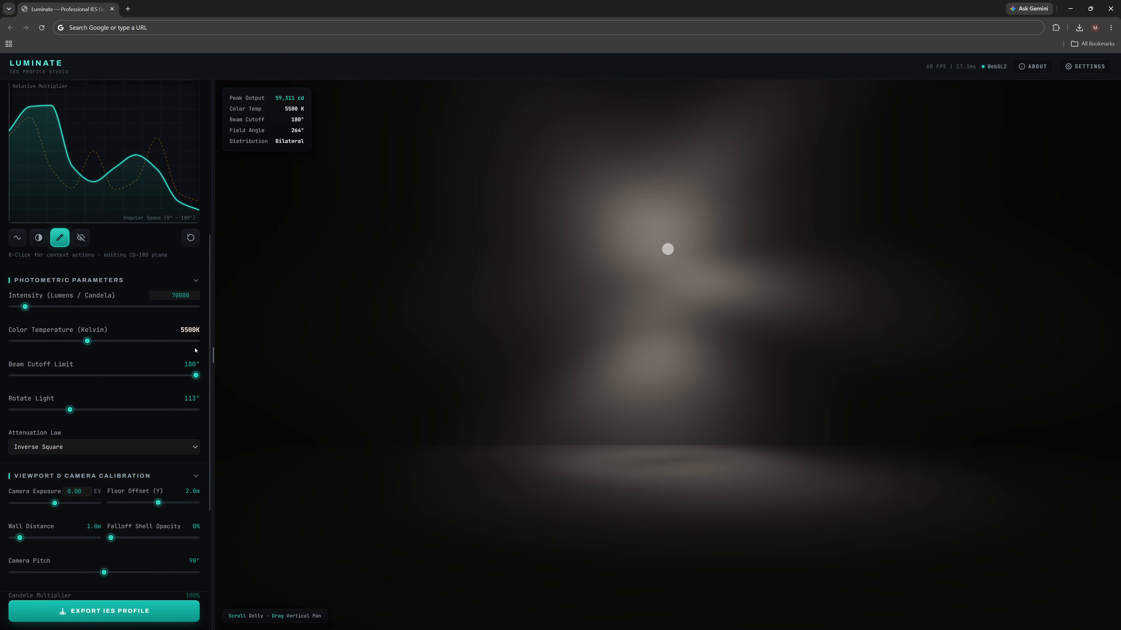
Rotate the light to 153° with the falloff shell shown at 35% opacity, and reset the shell opacity to 0%
left_click_drag(209, 352, 209, 463)
left_click_drag(113, 311, 142, 312)
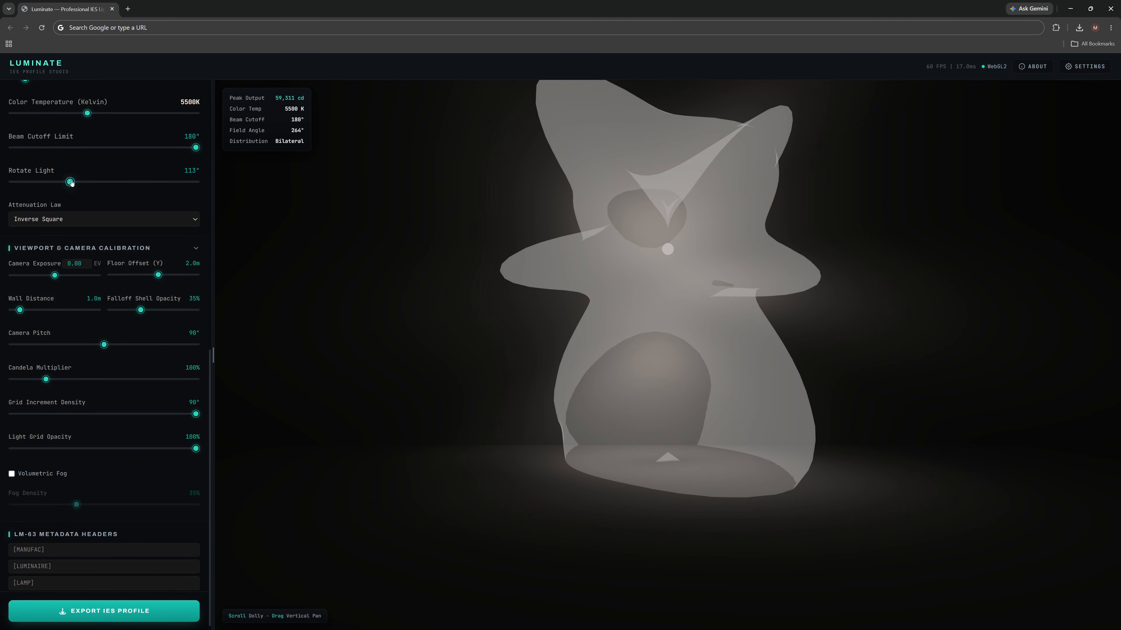
mouse_move(71, 182)
left_mouse_down()
mouse_move(43, 183)
mouse_move(106, 182)
mouse_move(90, 183)
left_mouse_up()
left_click_drag(141, 311, 111, 310)
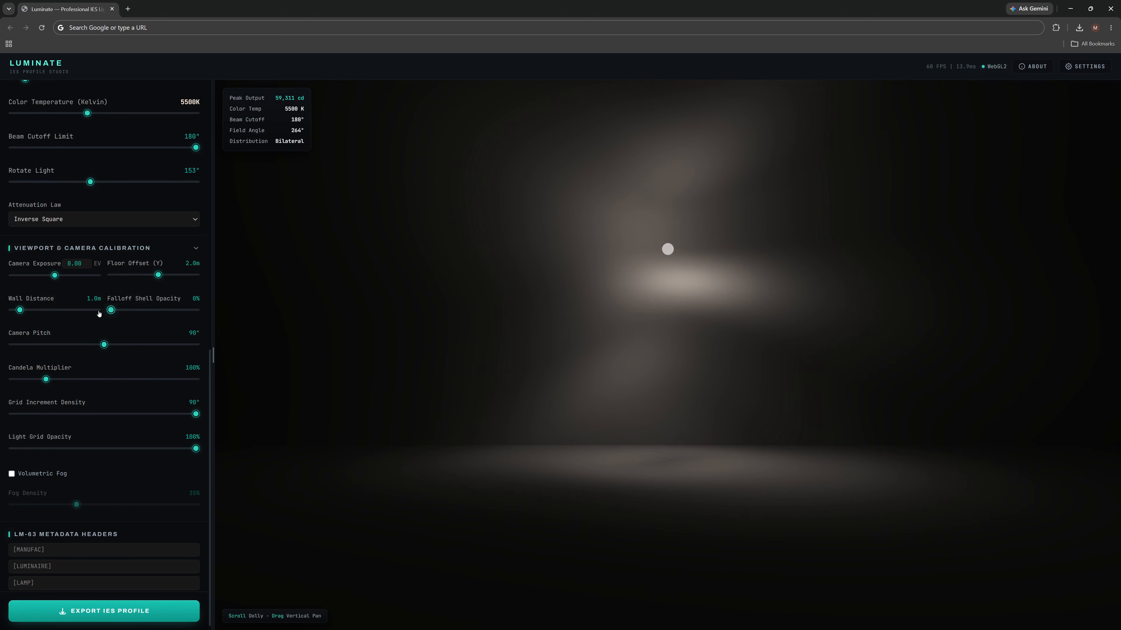
Show the polar distribution overlay in the 3D viewport and set the camera pitch to 119°
scroll(209, 392, "up", 6)
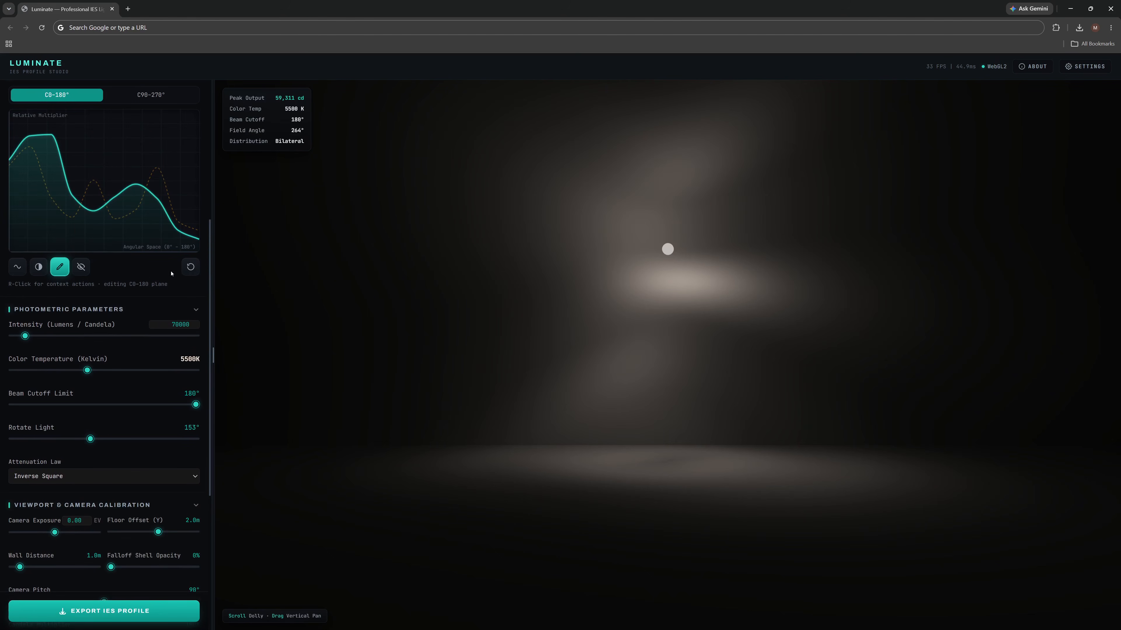
left_click(80, 267)
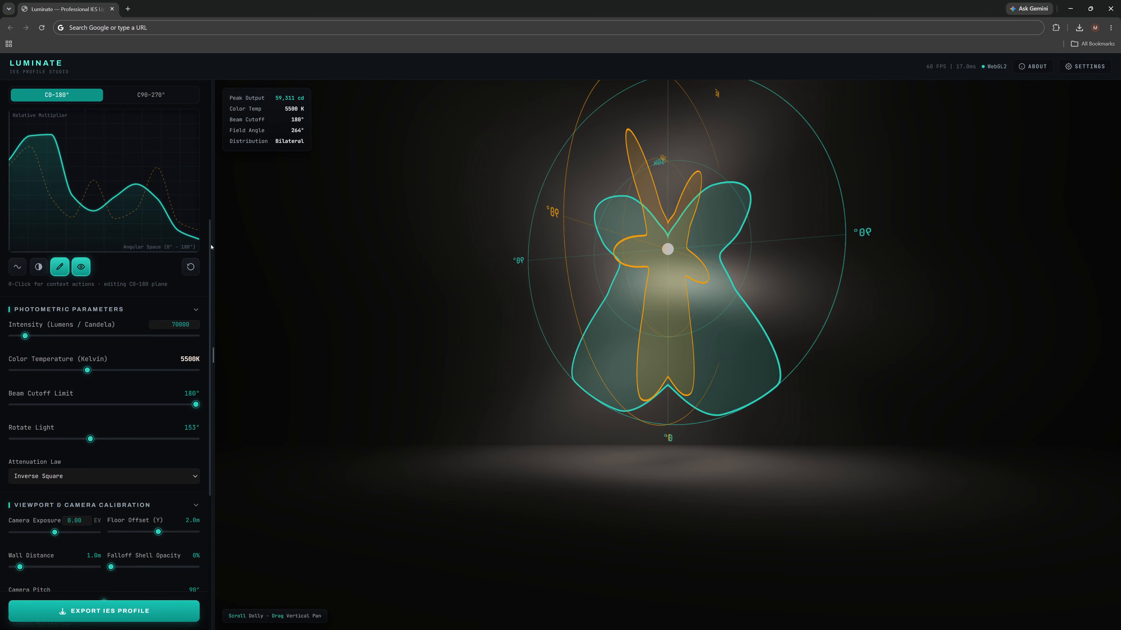
scroll(211, 247, "down", 4)
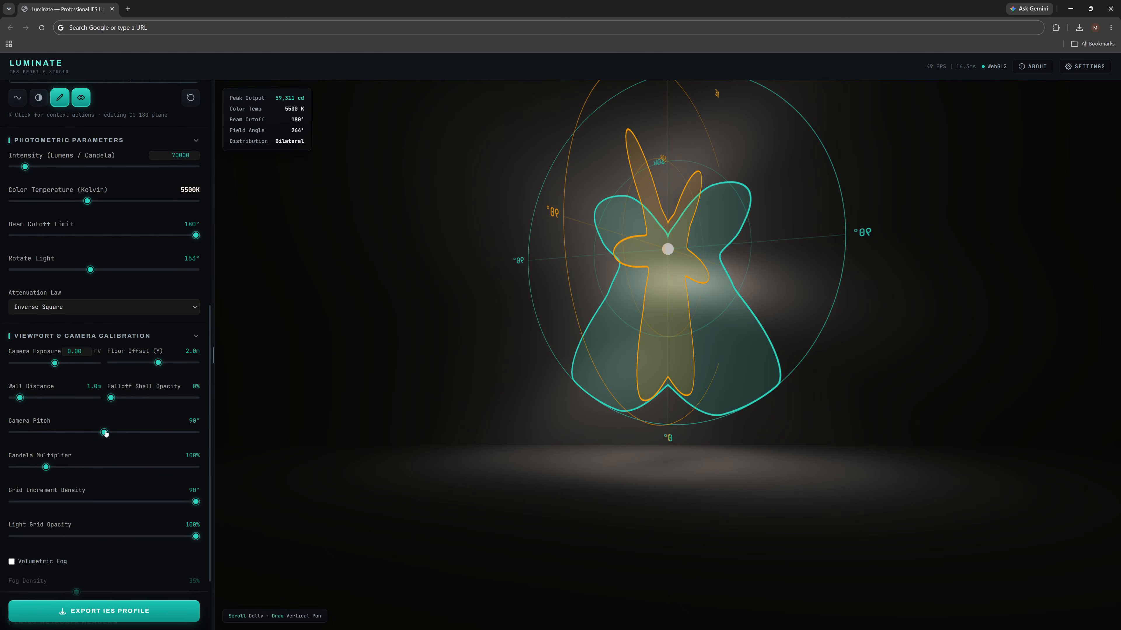
left_click_drag(105, 433, 133, 433)
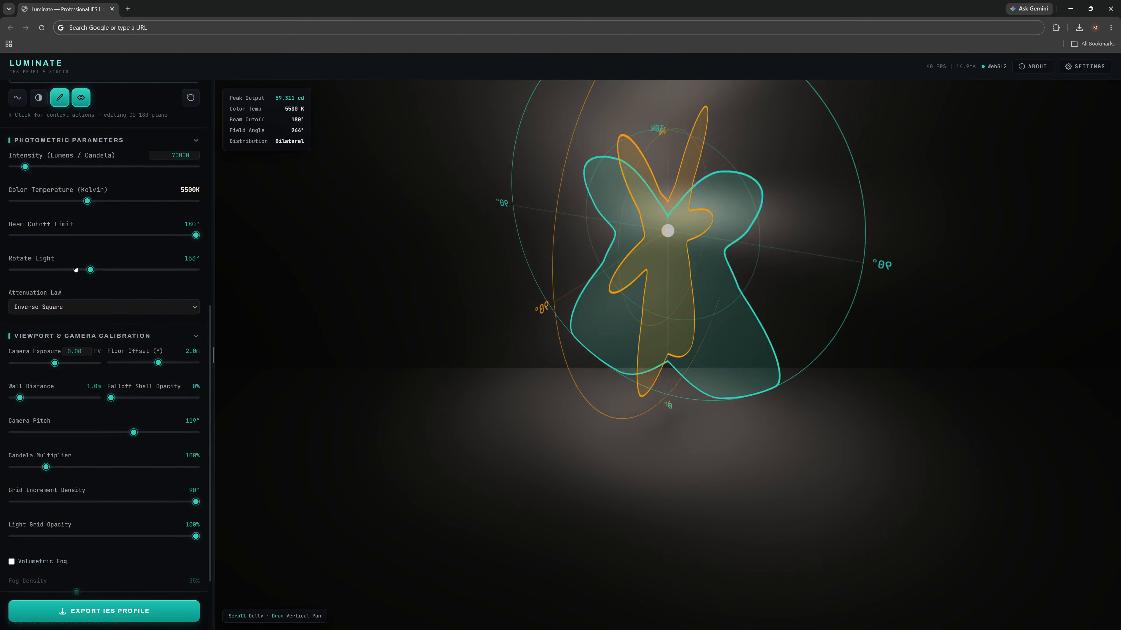
Rotate the light to 223°, compare the C90-270° and C0-180° planes, and adjust the rotation to 219°
left_click_drag(76, 269, 126, 276)
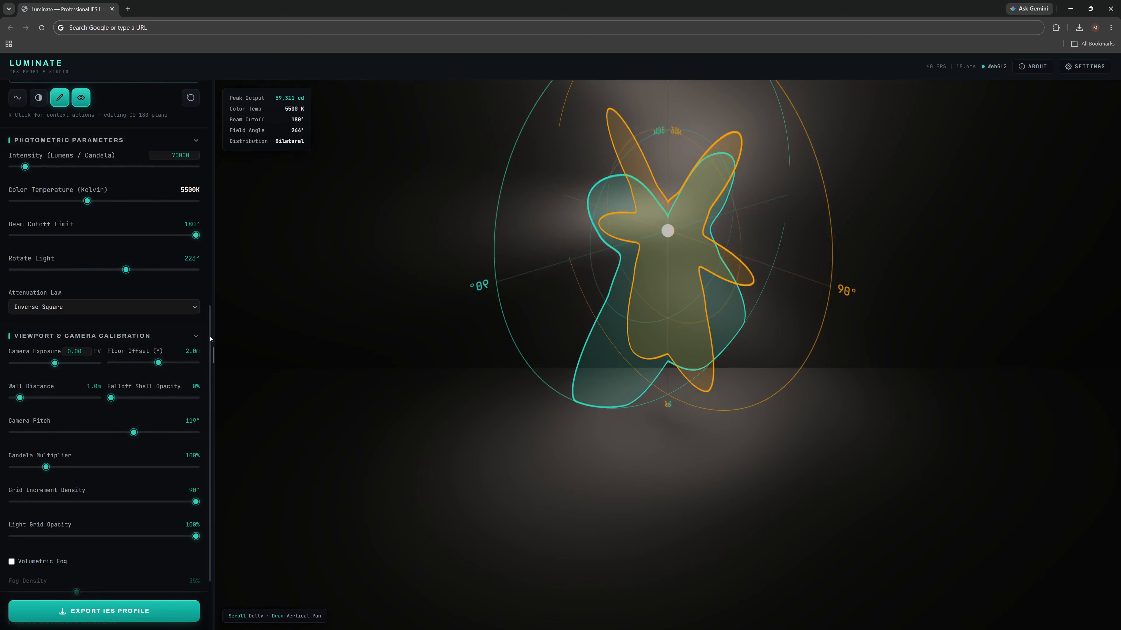
scroll(129, 188, "up", 5)
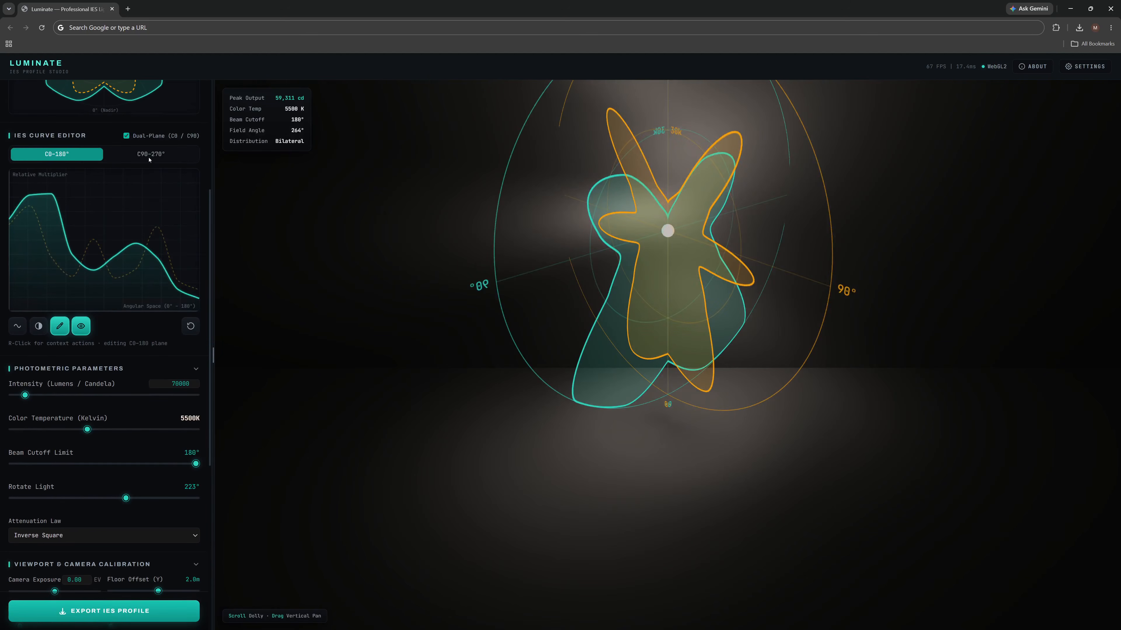
left_click(148, 158)
left_click(90, 156)
left_click(138, 156)
left_click(83, 158)
scroll(180, 454, "down", 3)
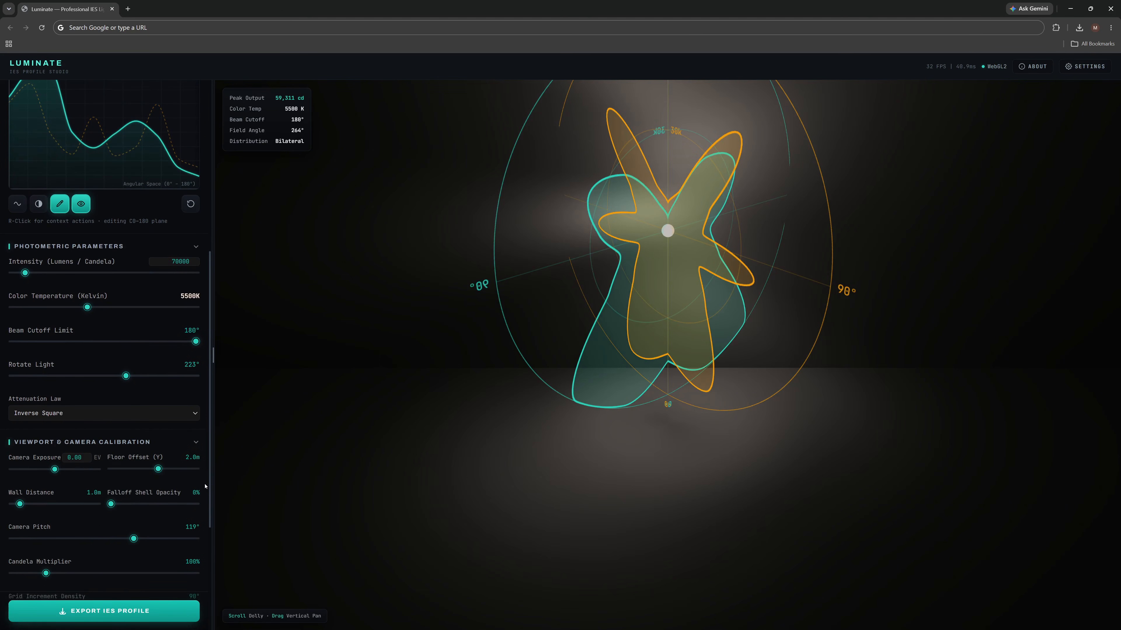
mouse_move(135, 375)
left_mouse_down()
mouse_move(146, 376)
mouse_move(105, 381)
mouse_move(189, 383)
mouse_move(99, 389)
mouse_move(141, 389)
mouse_move(124, 391)
left_mouse_up()
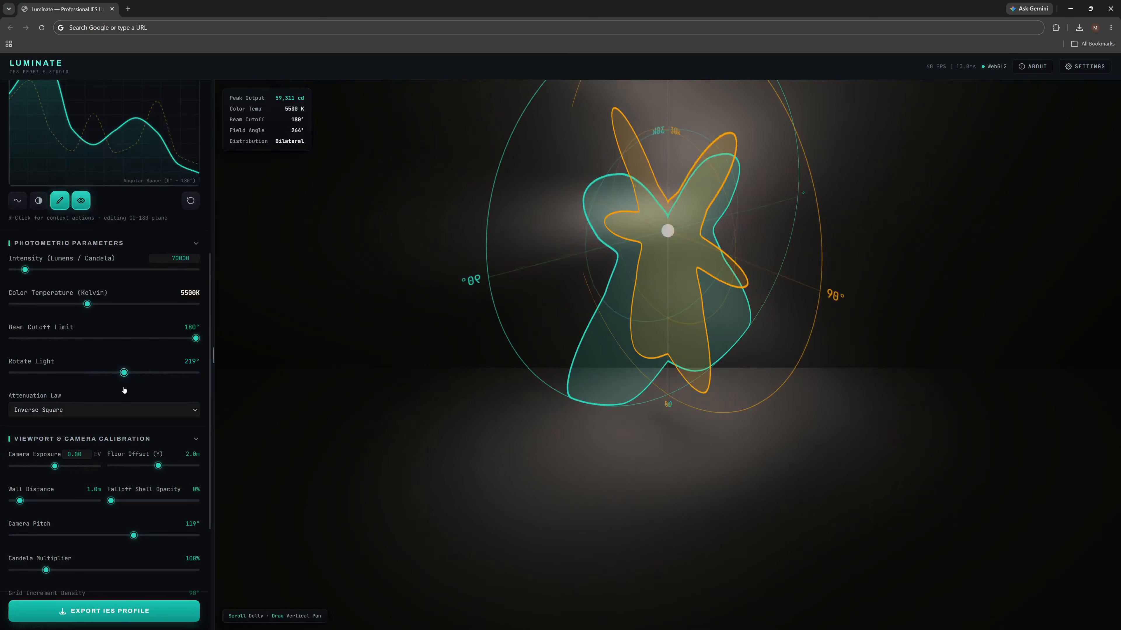
Reset the C0-180° and C90-270° plane curves, and turn off dual-plane editing
left_click(191, 204)
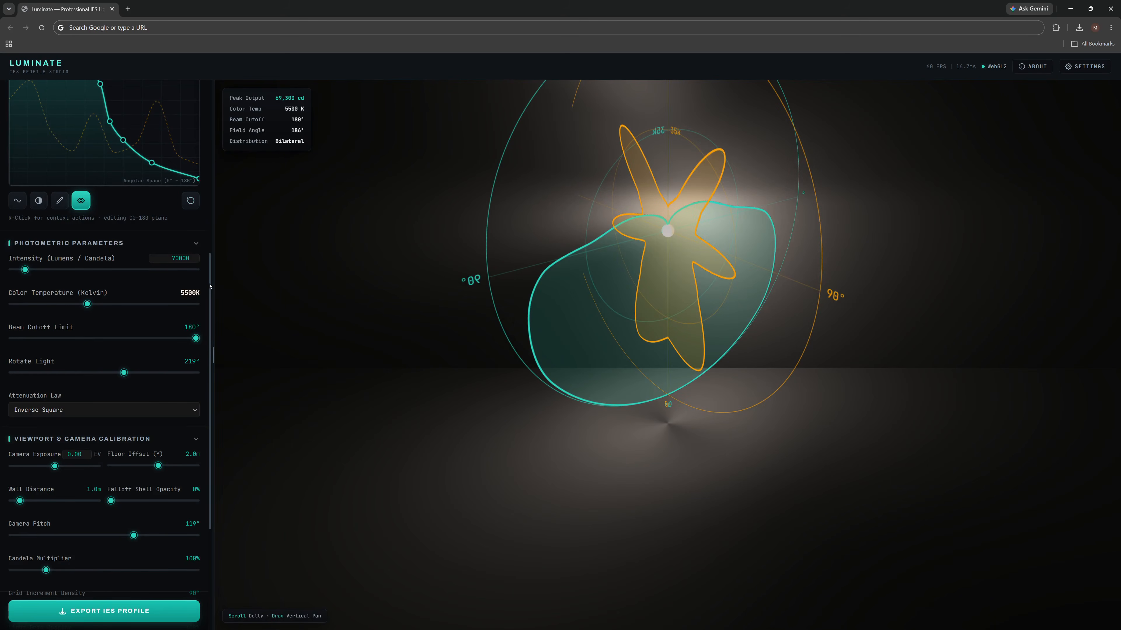
scroll(176, 265, "up", 4)
left_click(141, 218)
left_click(191, 389)
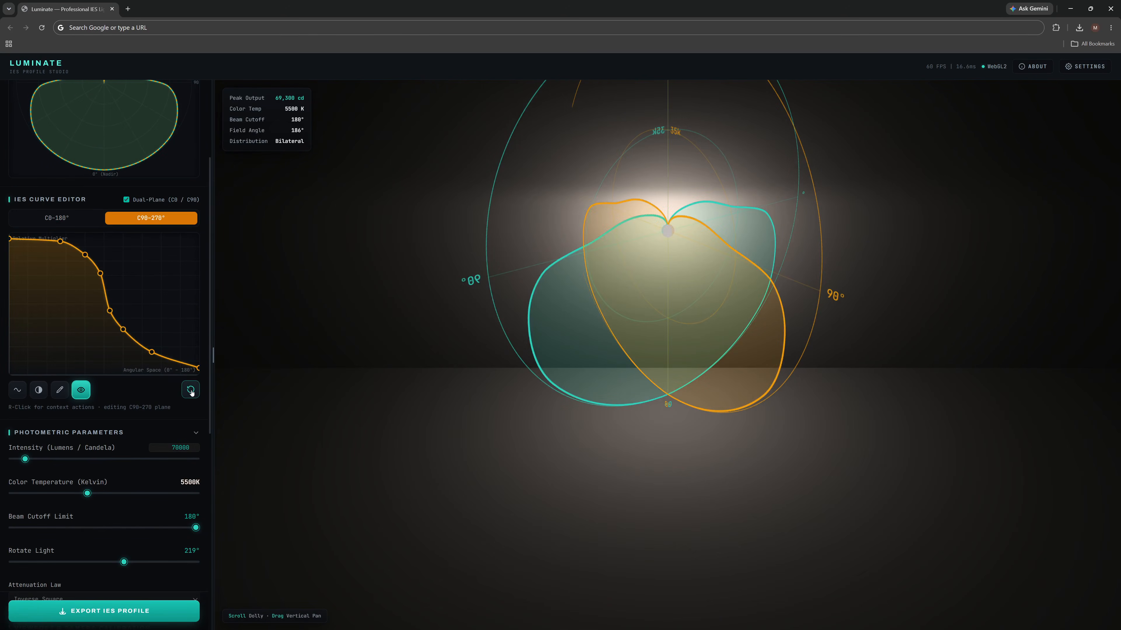
left_click(126, 200)
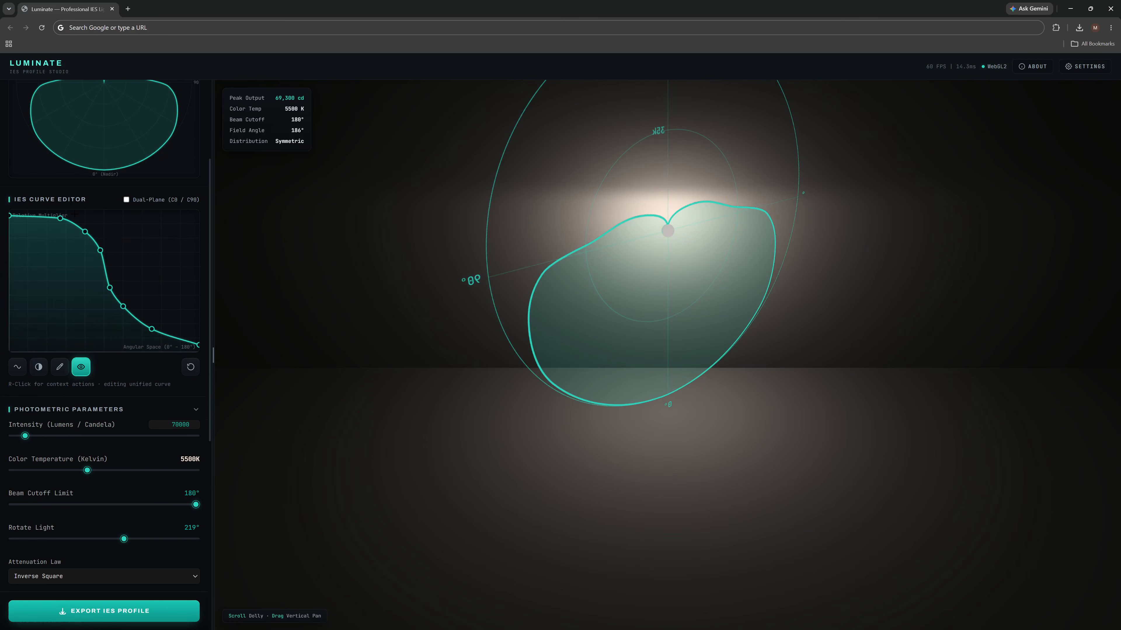
Rotate the light to 179° and reshape the unified curve into a stepped falloff by moving its middle points
left_click_drag(209, 346, 195, 424)
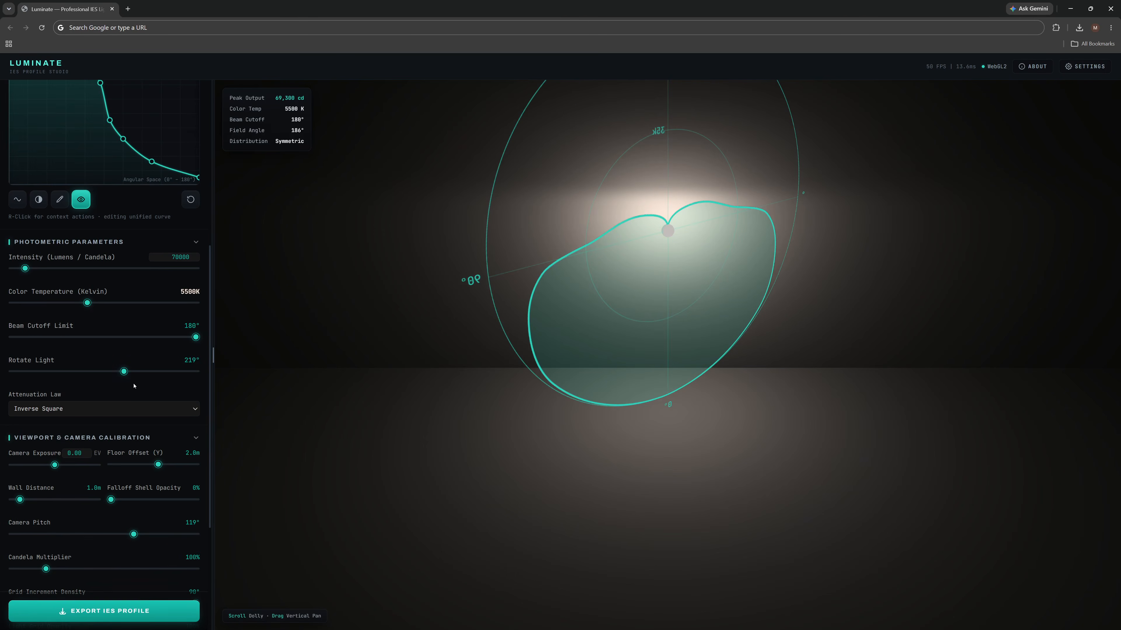
left_click_drag(124, 372, 103, 372)
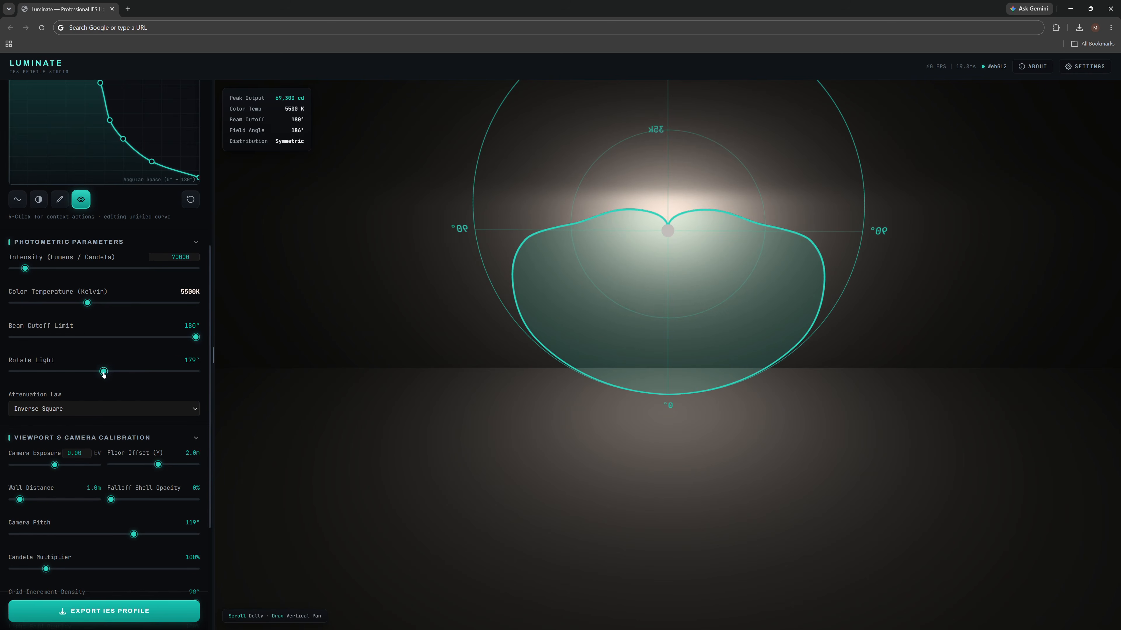
left_click_drag(153, 162, 120, 180)
scroll(119, 179, "up", 5)
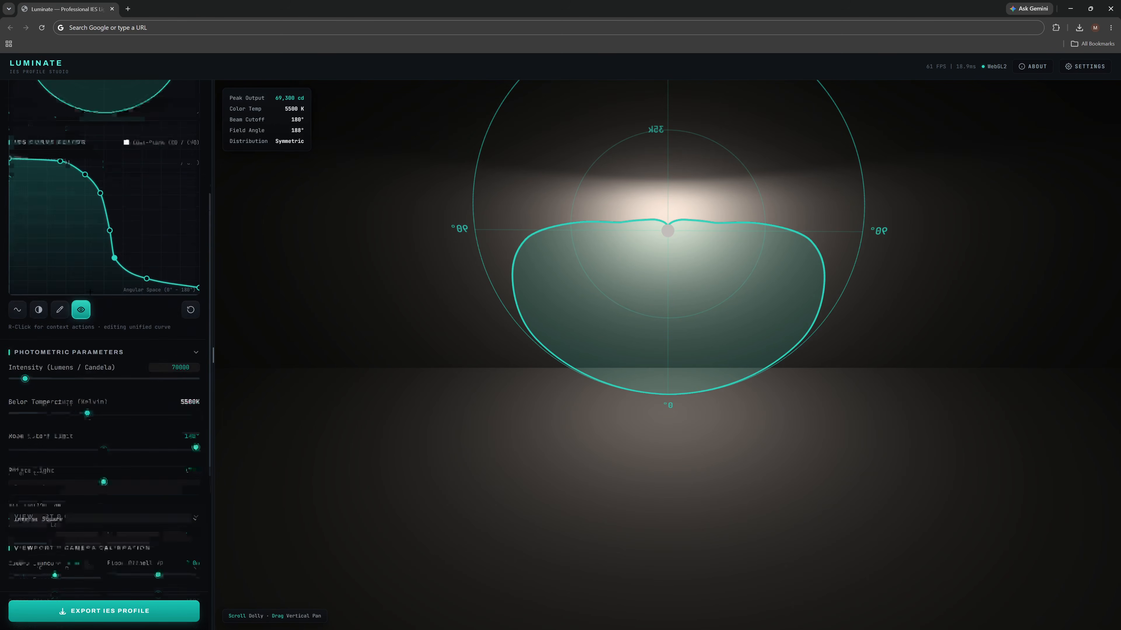
left_click_drag(100, 301, 79, 323)
scroll(78, 322, "up", 2)
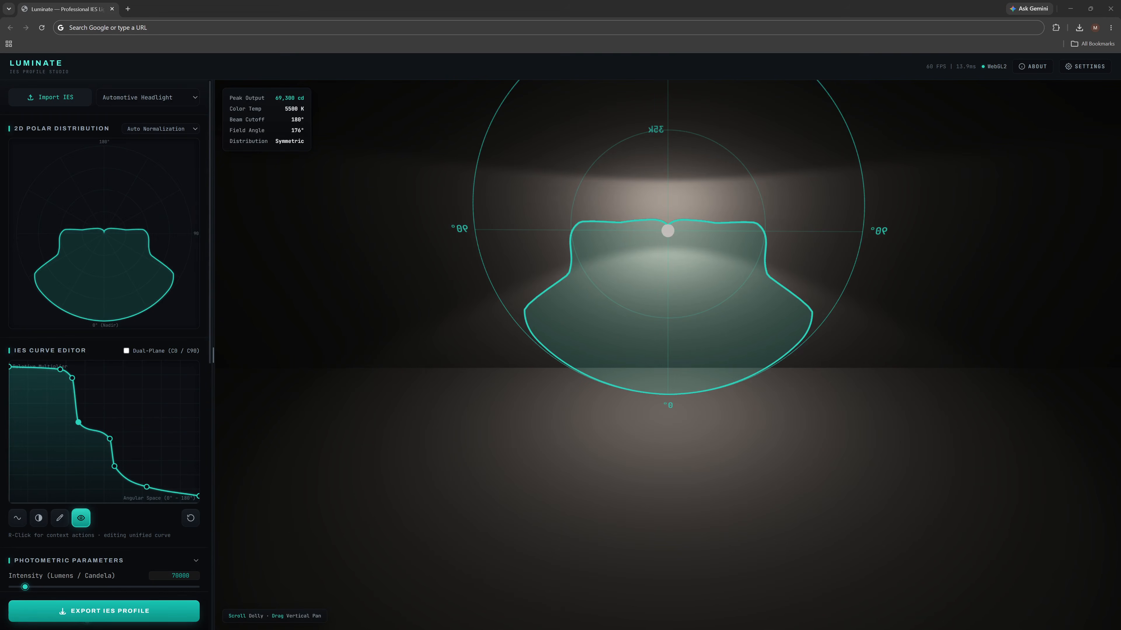
Hide the polar distribution overlay in the 3D viewport and enable volumetric fog
left_click(81, 517)
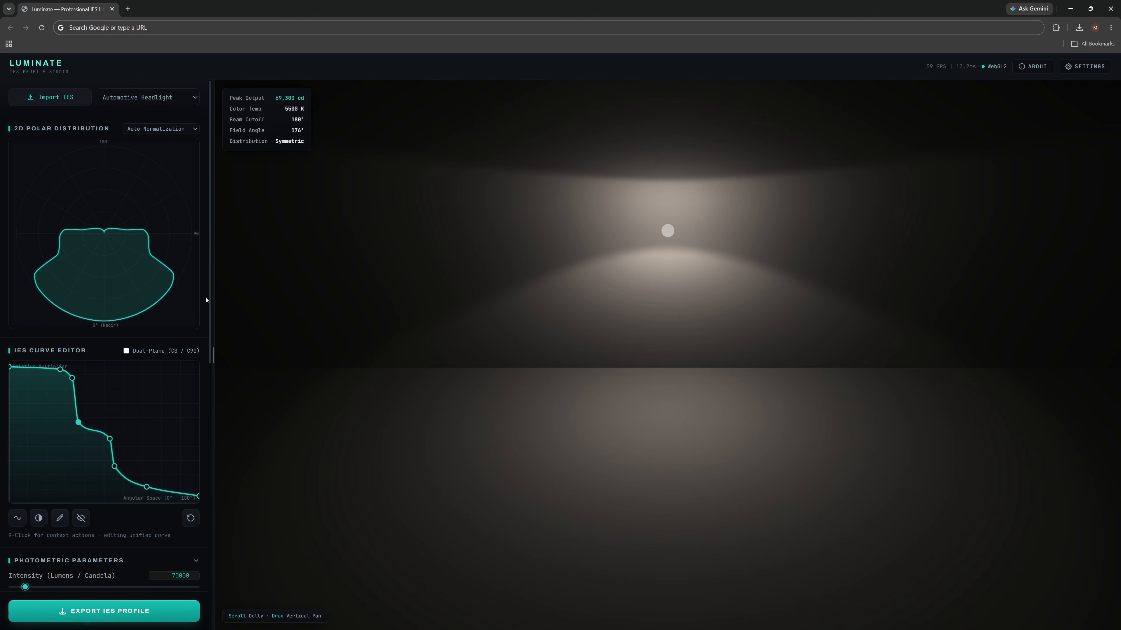
left_click_drag(208, 302, 209, 522)
scroll(208, 522, "down", 1)
left_click(11, 516)
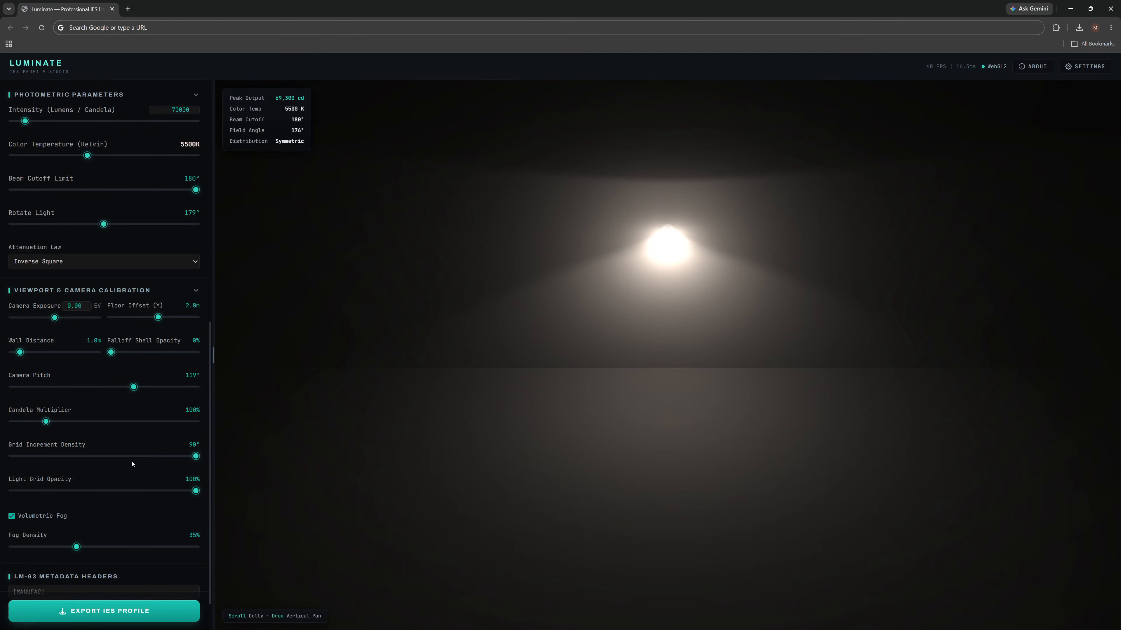
Set the wall distance to 2.2 m and the camera pitch to 107°
left_click_drag(20, 352, 39, 352)
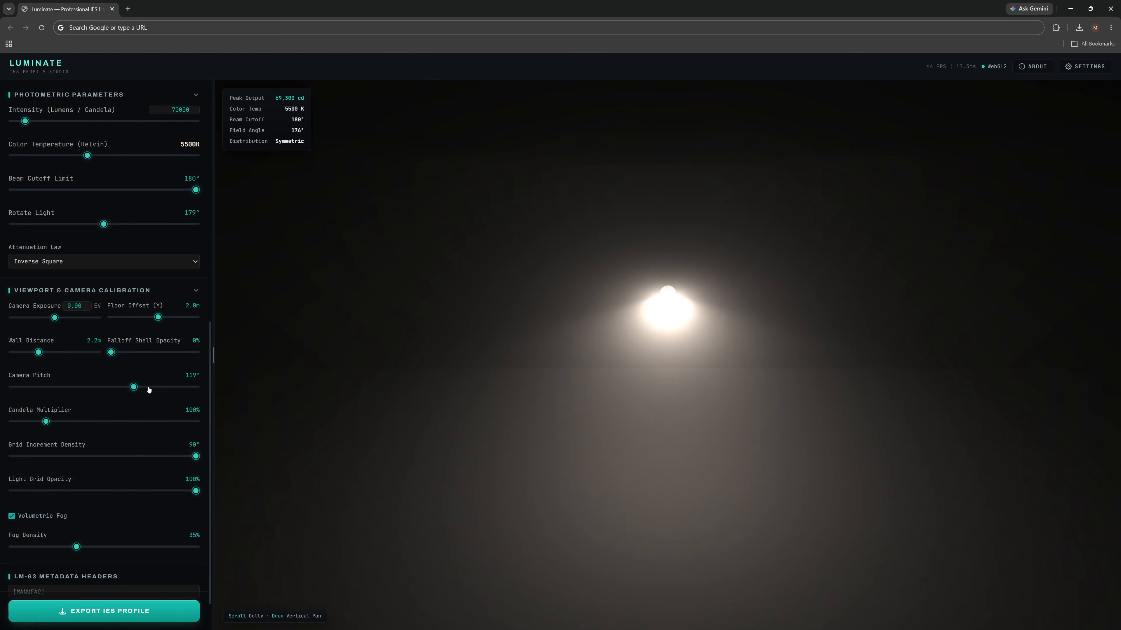
left_click_drag(149, 389, 121, 379)
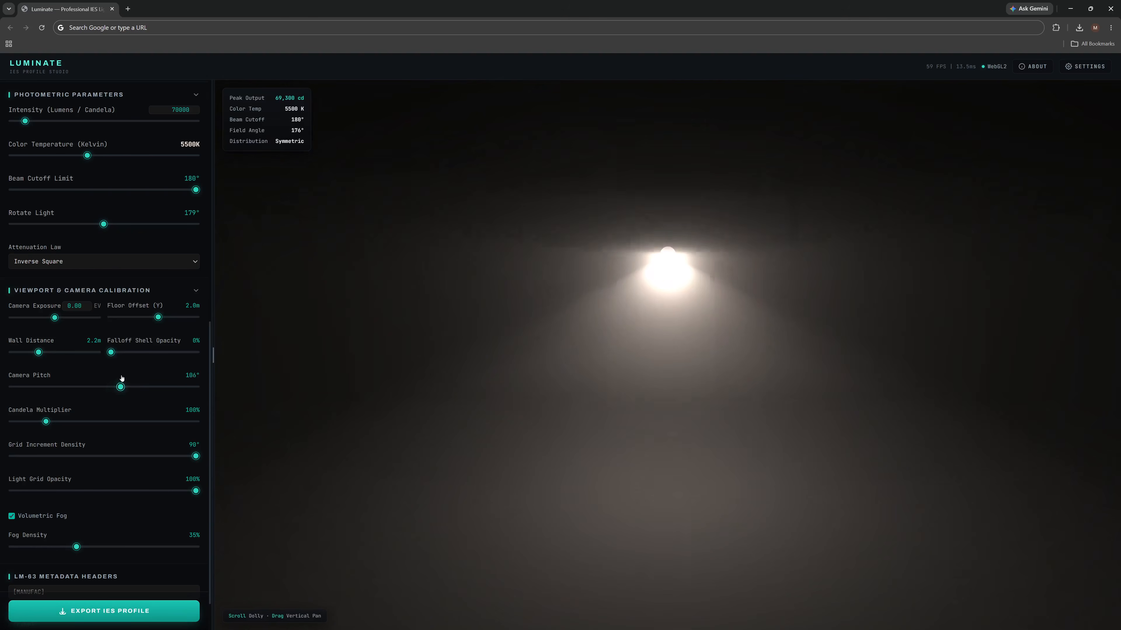
Sketch a freehand unified profile in draw mode, with a high start and two smaller bumps falling towards 180°
scroll(88, 370, "up", 7)
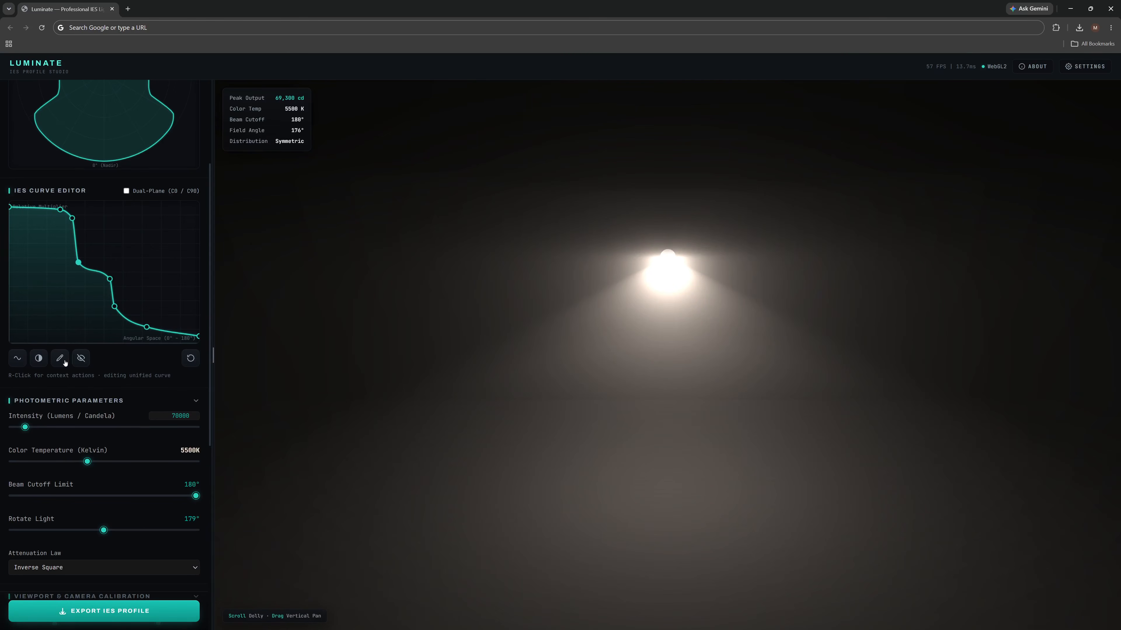
left_click(60, 358)
mouse_move(13, 240)
left_mouse_down()
mouse_move(26, 219)
mouse_move(72, 290)
mouse_move(180, 328)
left_mouse_up()
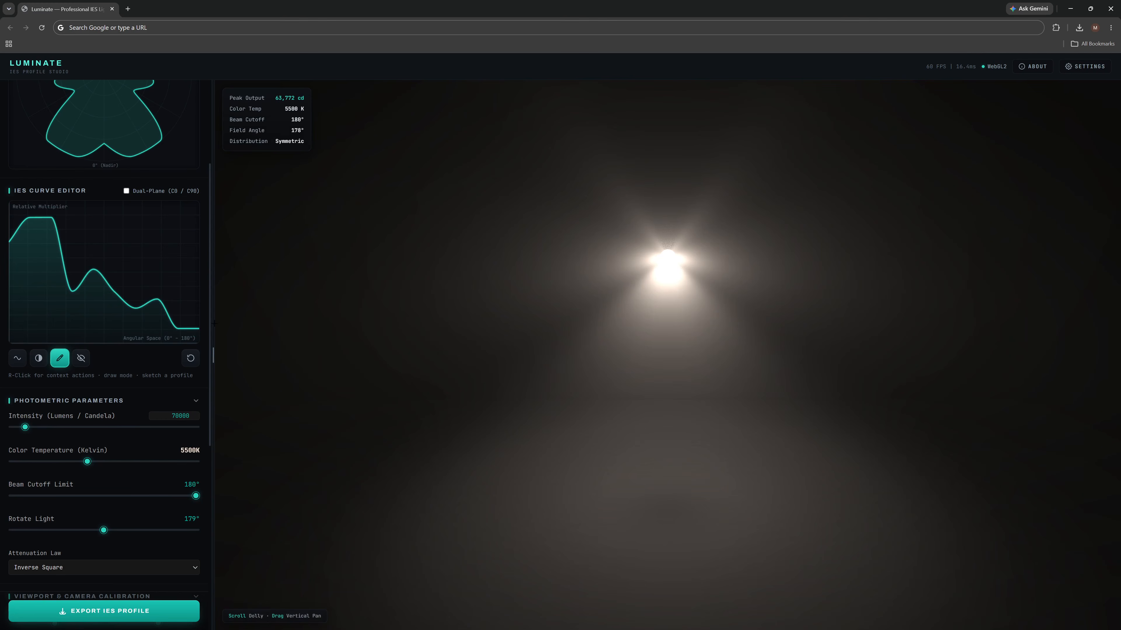
Set the camera exposure to -0.10 EV and the floor offset to 2.2 m
scroll(74, 490, "down", 3)
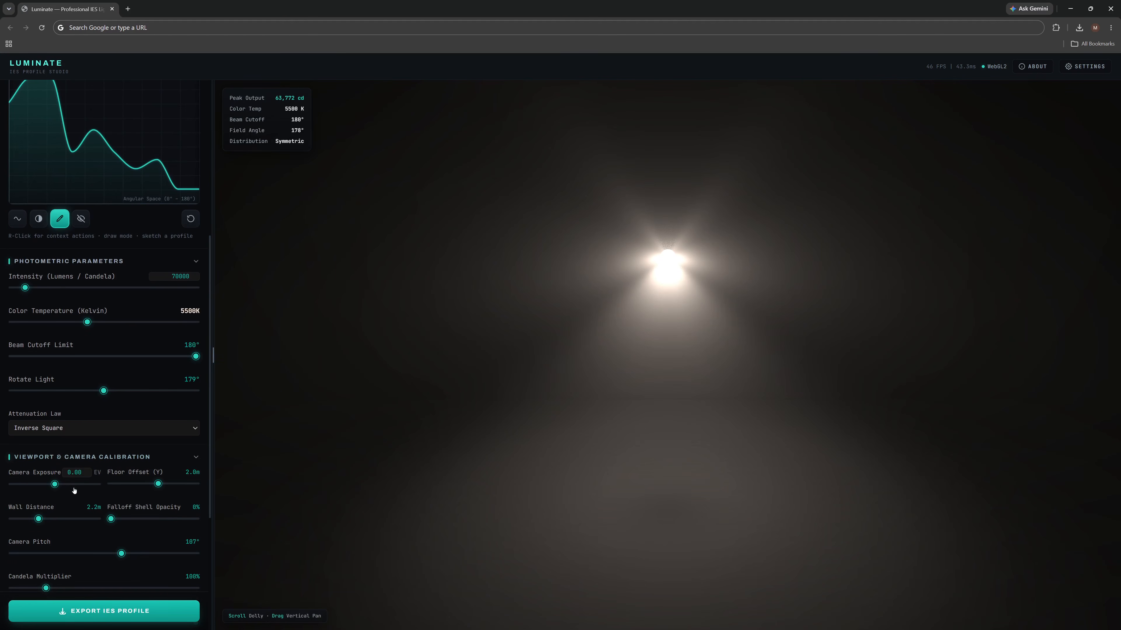
mouse_move(54, 484)
left_mouse_down()
mouse_move(42, 484)
mouse_move(67, 485)
mouse_move(54, 484)
left_mouse_up()
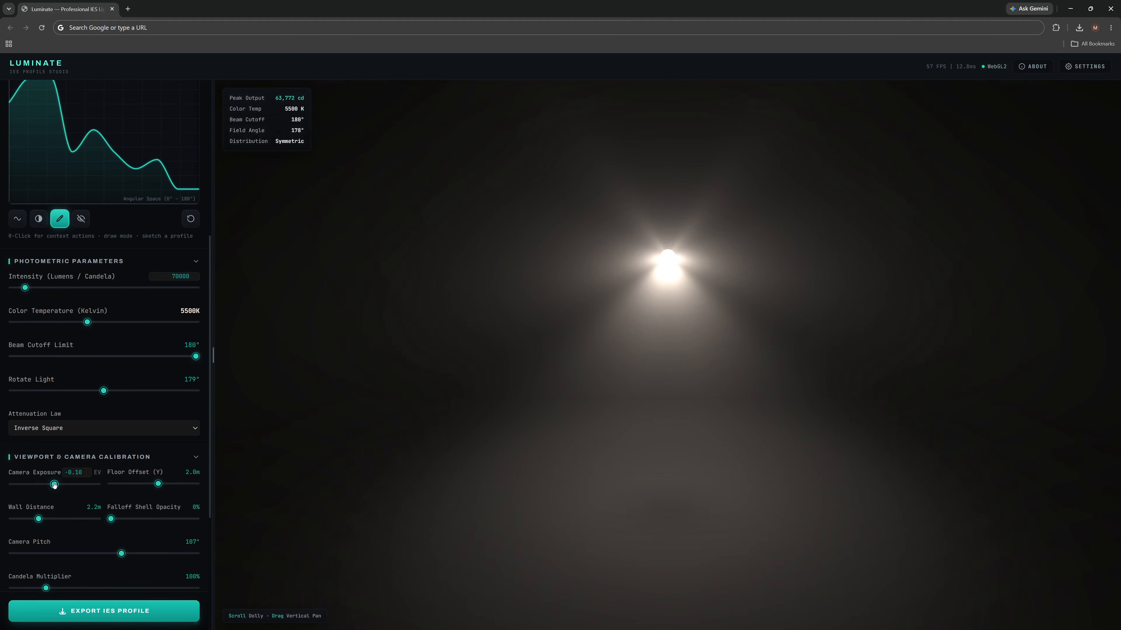
left_click_drag(158, 483, 160, 483)
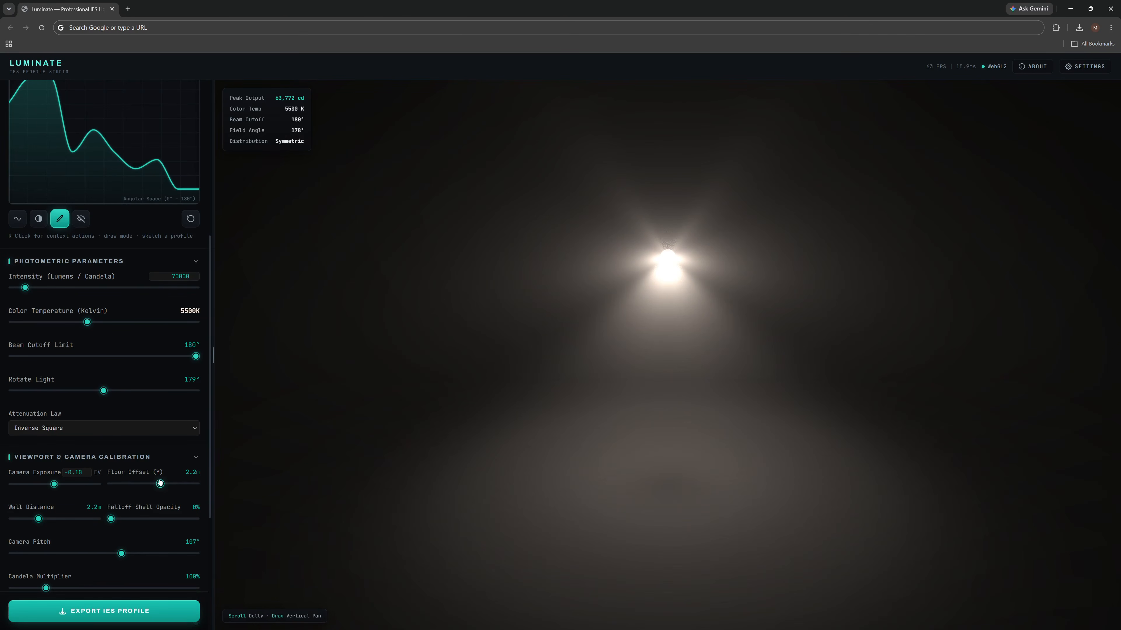
Raise the volumetric fog density to 100%
scroll(203, 505, "down", 4)
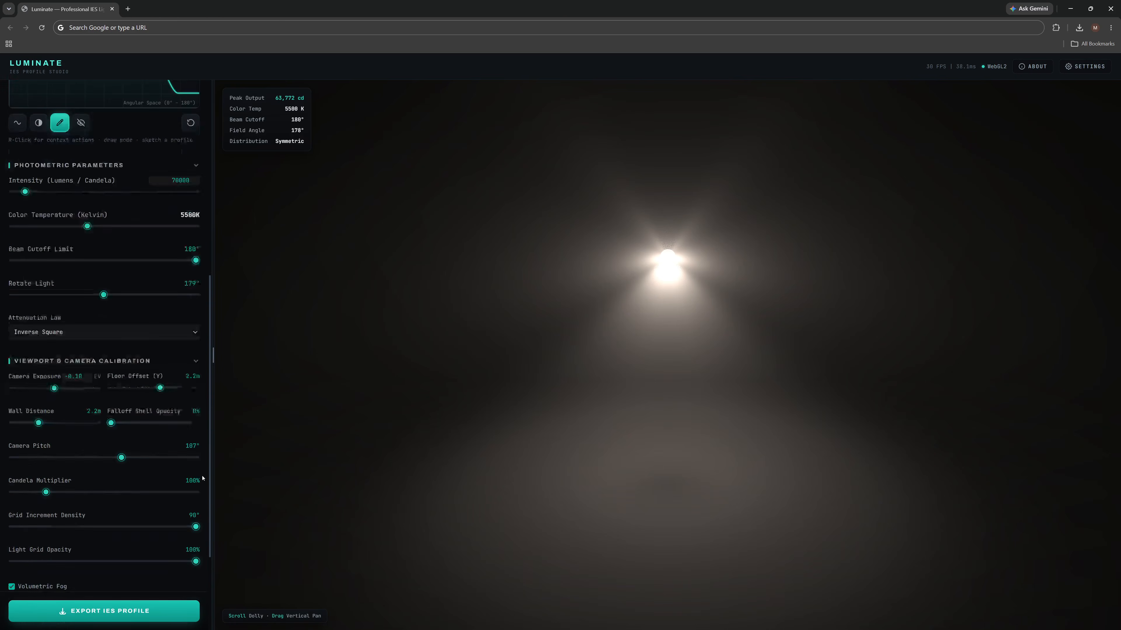
scroll(203, 505, "down", 1)
left_click_drag(77, 501, 197, 503)
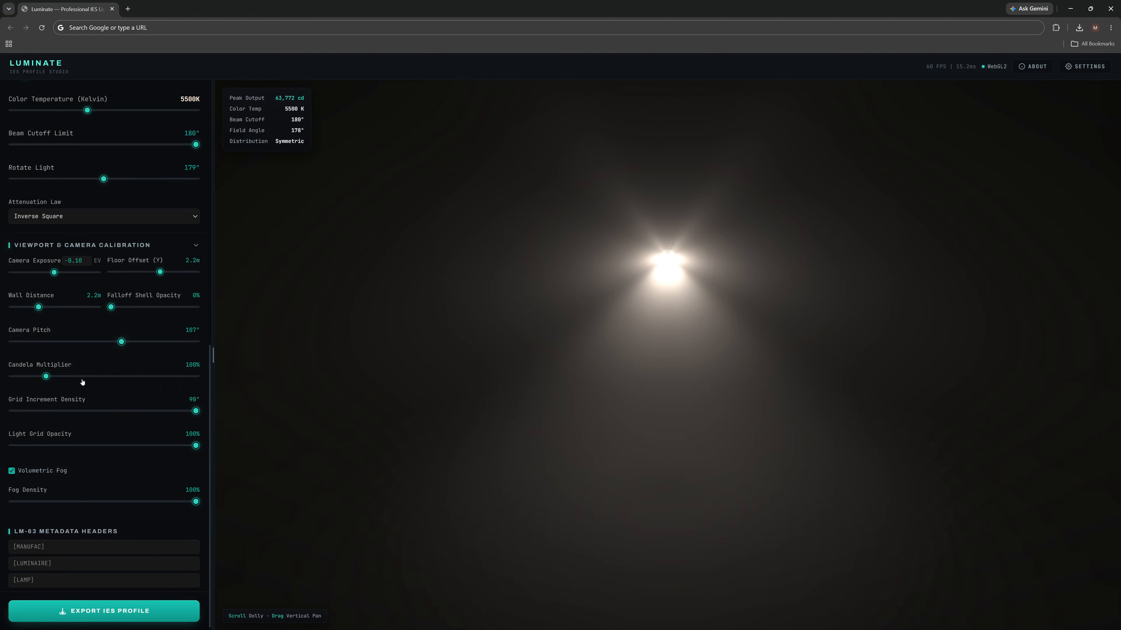
Rotate the light to 171° and set the camera pitch to 104°
mouse_move(104, 178)
left_mouse_down()
mouse_move(130, 180)
mouse_move(99, 182)
left_mouse_up()
mouse_move(122, 342)
left_mouse_down()
mouse_move(100, 342)
mouse_move(163, 342)
mouse_move(108, 345)
mouse_move(118, 344)
left_mouse_up()
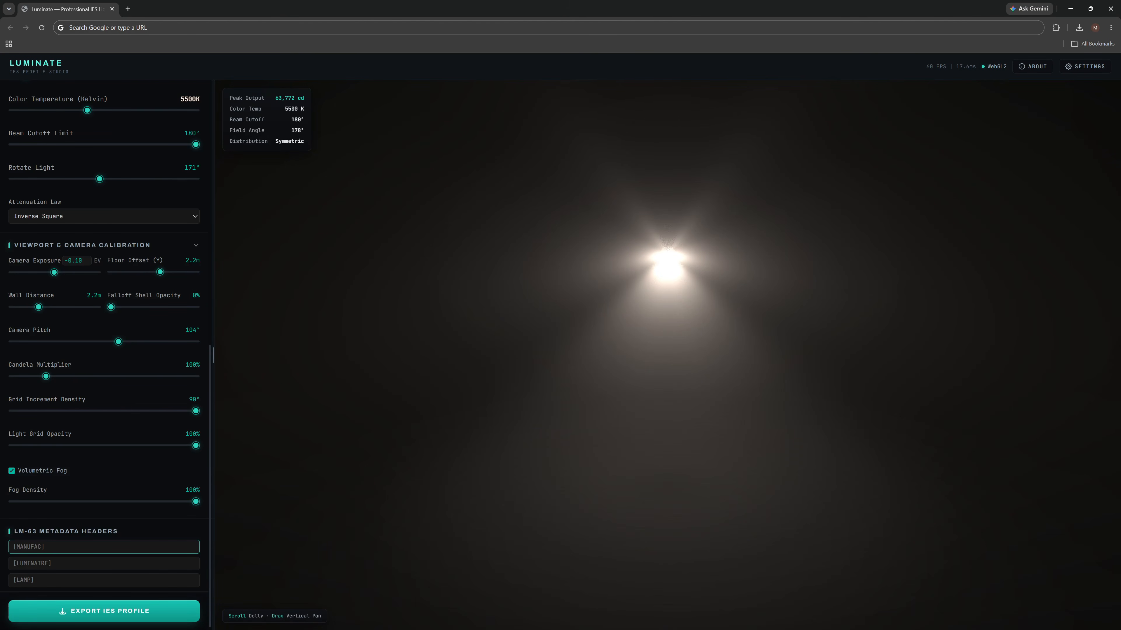
Enter MY CUSTOM LIGHT as the manufacturer metadata and export the IES profile
type("MY CUSTOM LIGHT")
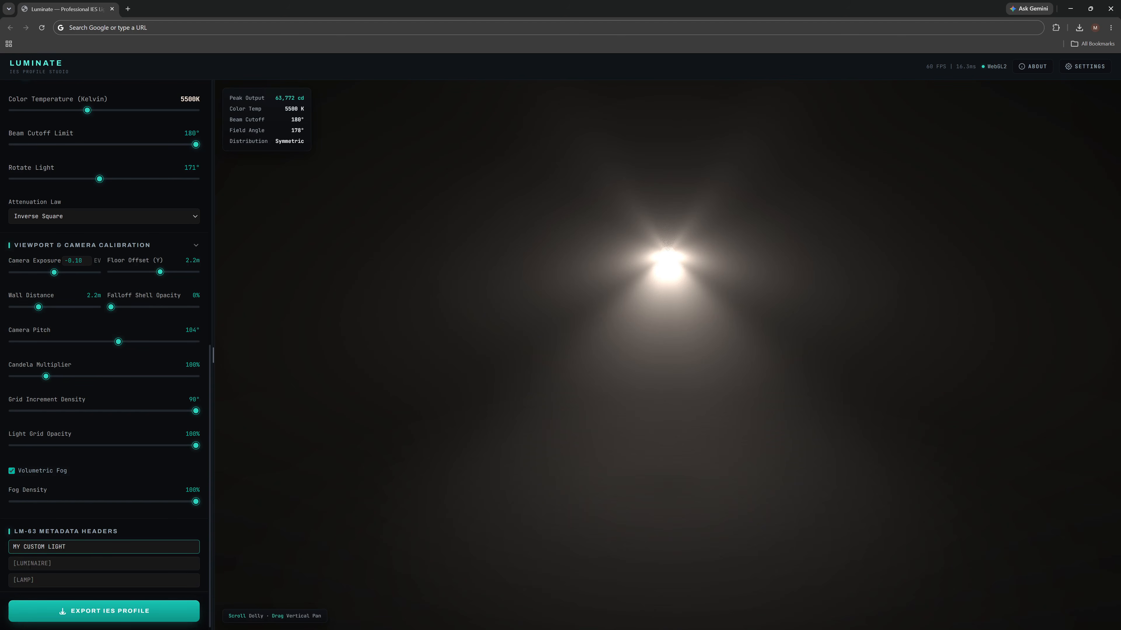
left_click(92, 616)
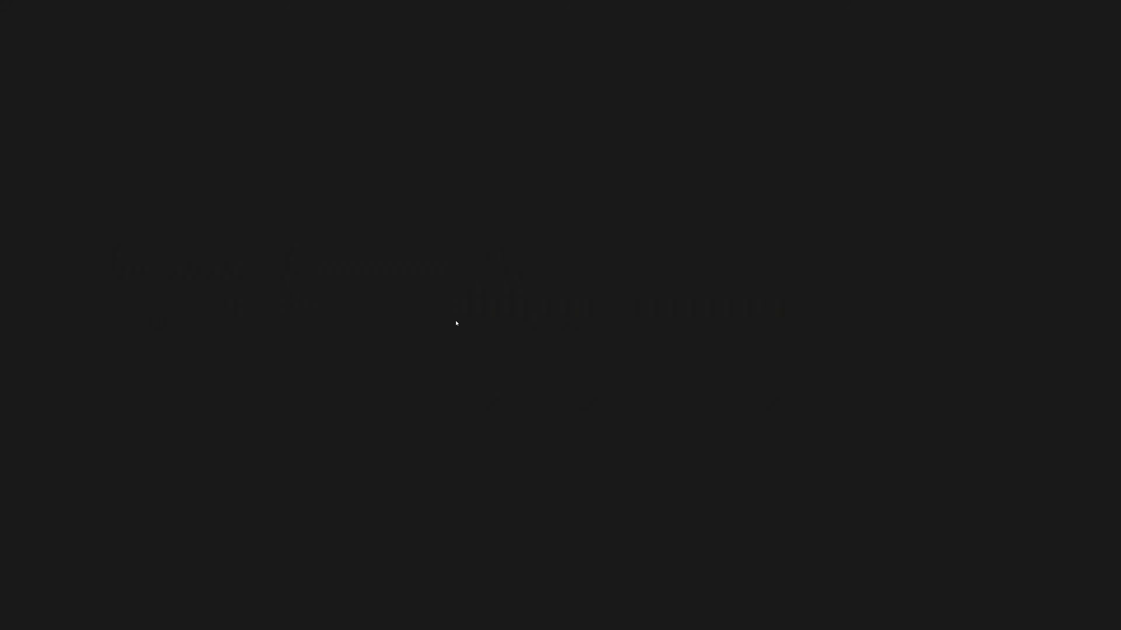
Switch to Unreal Engine, examine the IES_Profile_01 texture up close, and close its editor
scroll(431, 361, "up", 5)
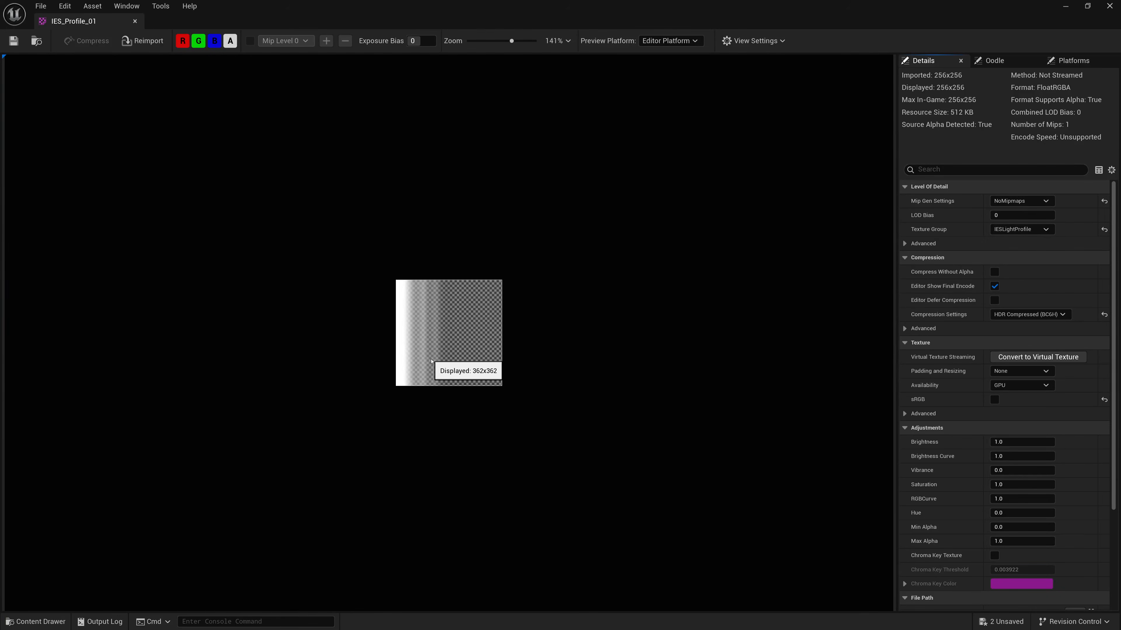
scroll(431, 361, "up", 3)
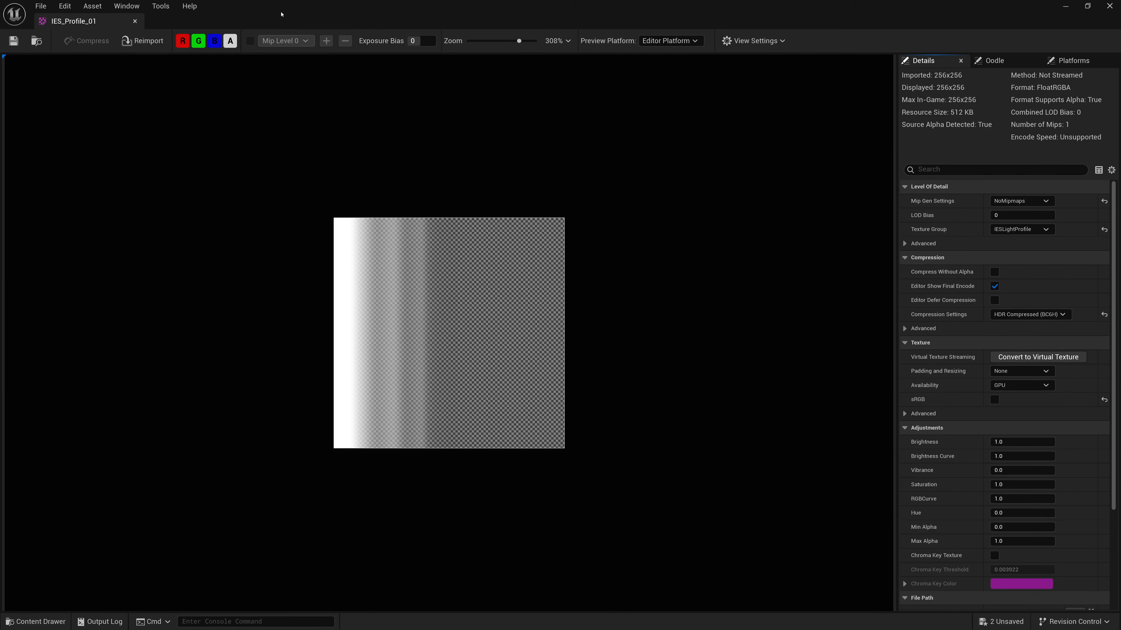
left_click(134, 21)
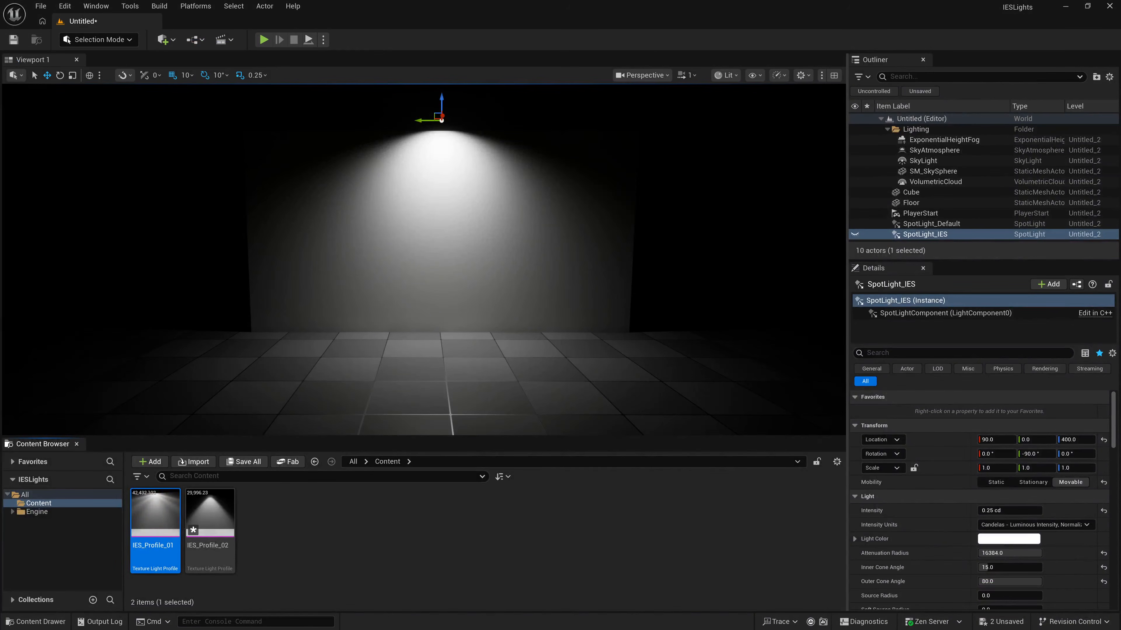
Show SpotLight_IES and hide SpotLight_Default in the level
left_click(855, 234)
left_click(855, 223)
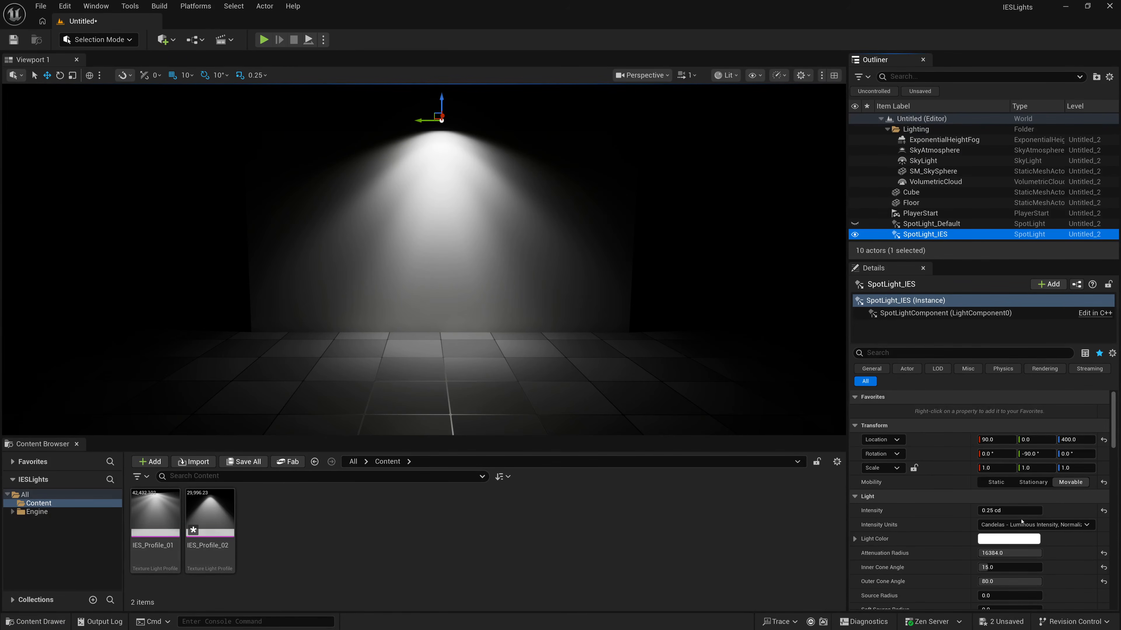
Swap the IES texture of SpotLight_IES to IES_Profile_02 and back to IES_Profile_01
scroll(919, 486, "down", 4)
scroll(919, 486, "down", 8)
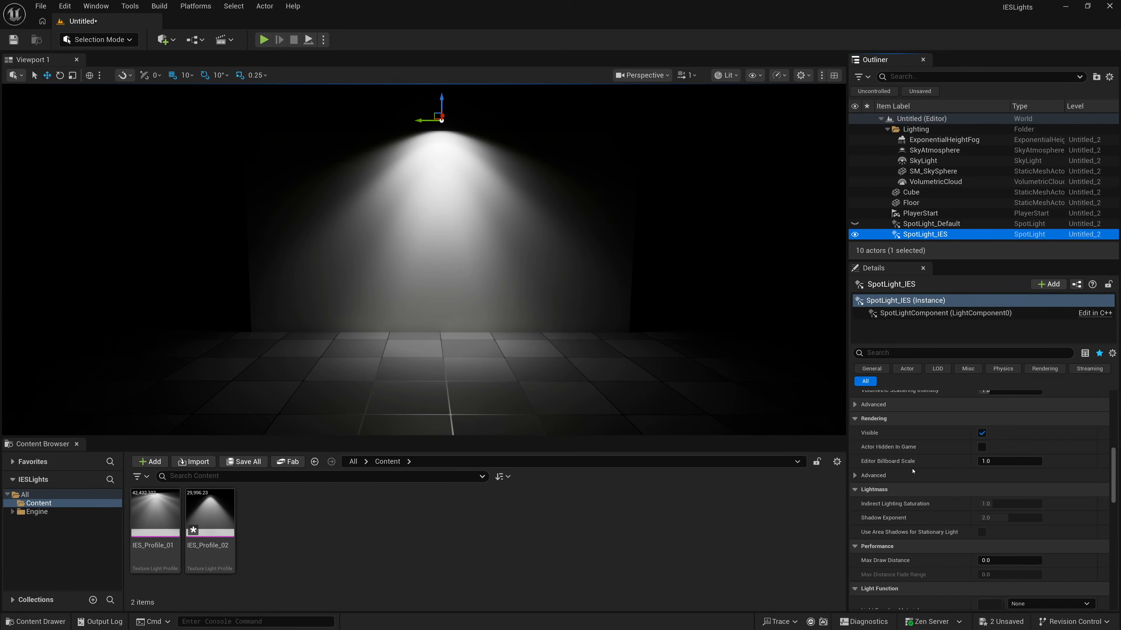
scroll(909, 464, "down", 3)
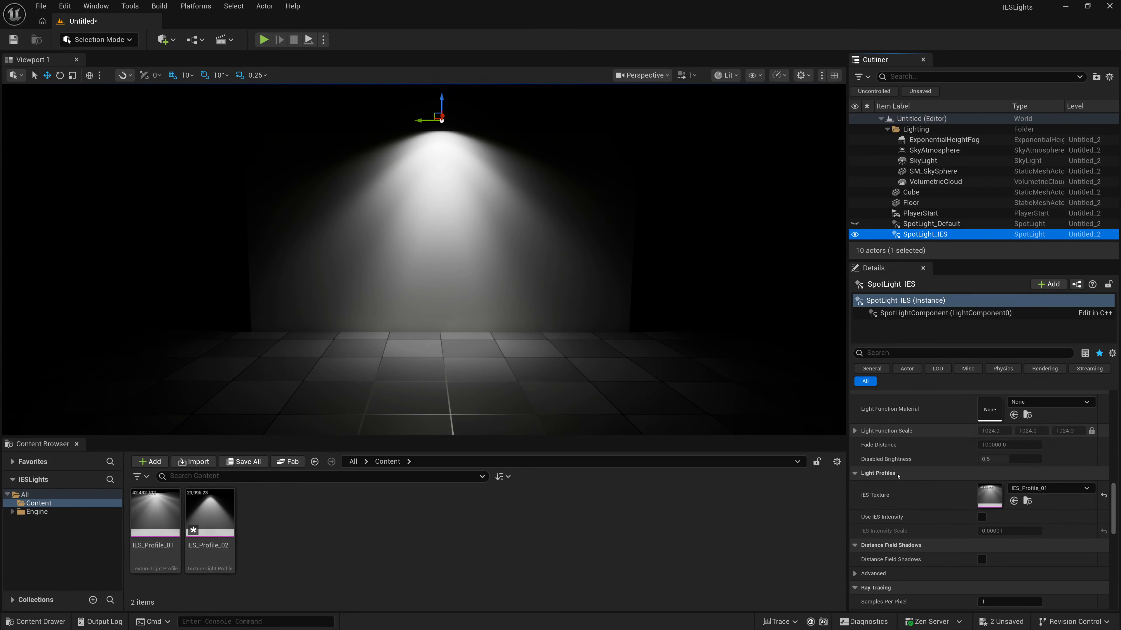
scroll(900, 476, "down", 1)
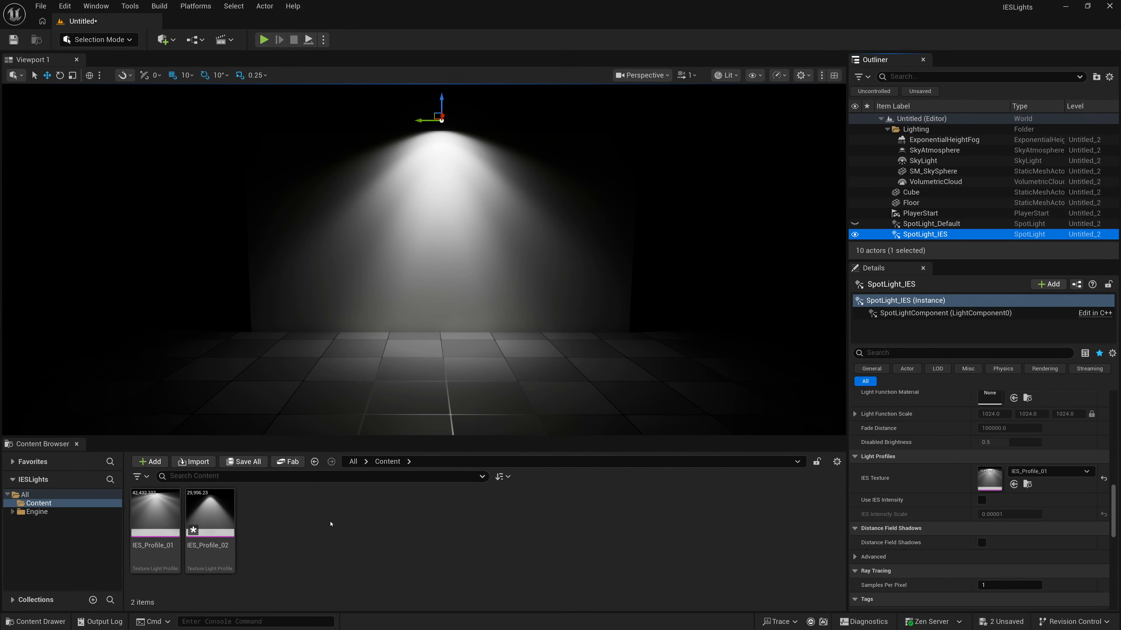
left_click_drag(210, 512, 991, 479)
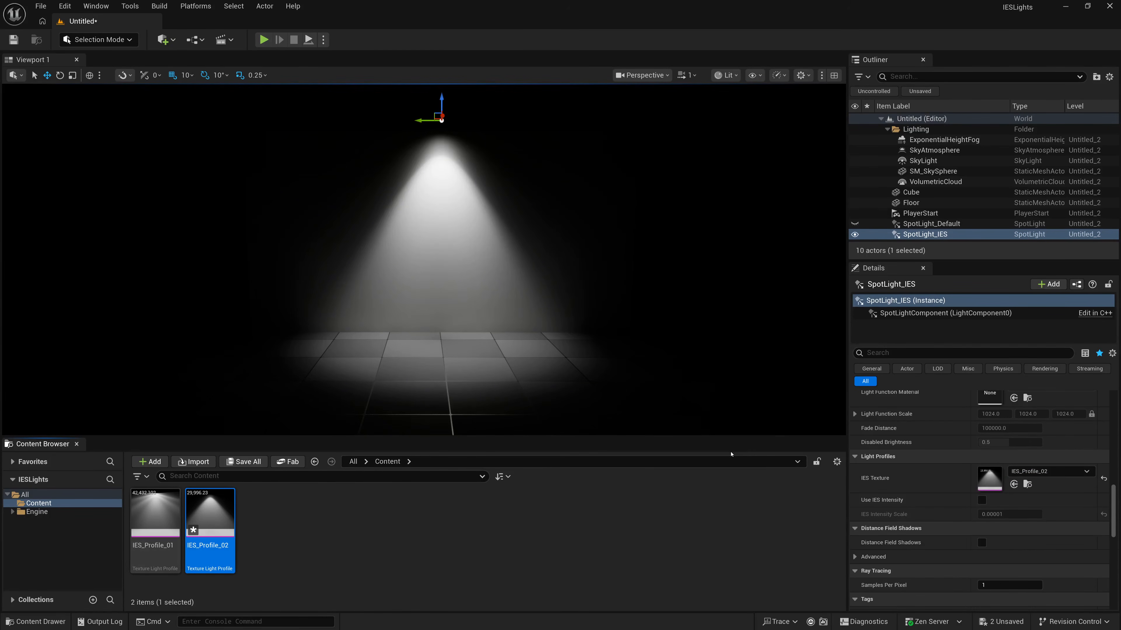
left_click_drag(155, 512, 991, 479)
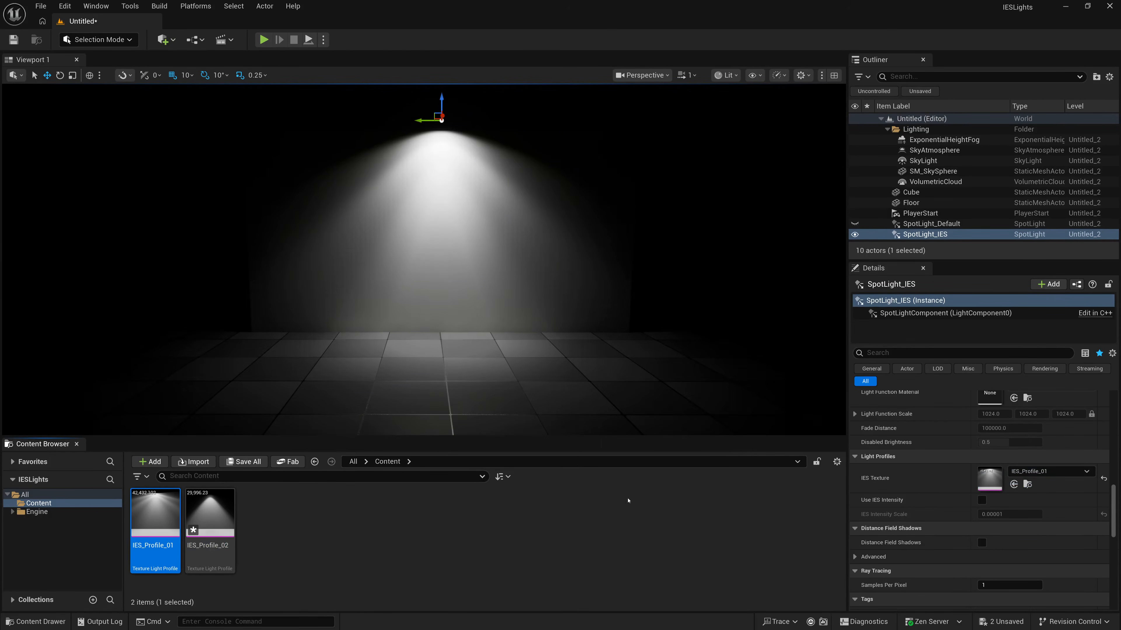